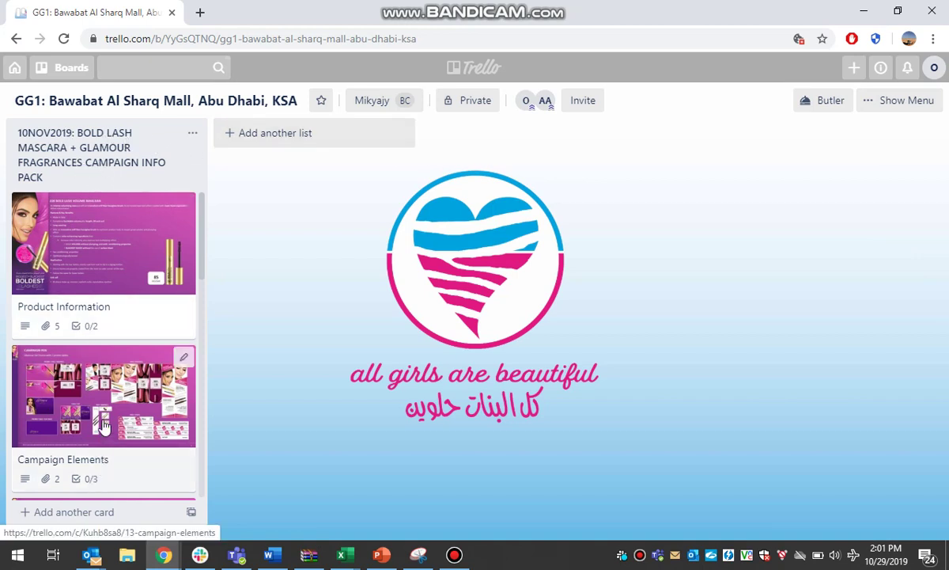
scroll(103, 419, down, 3)
scroll(153, 278, down, 1)
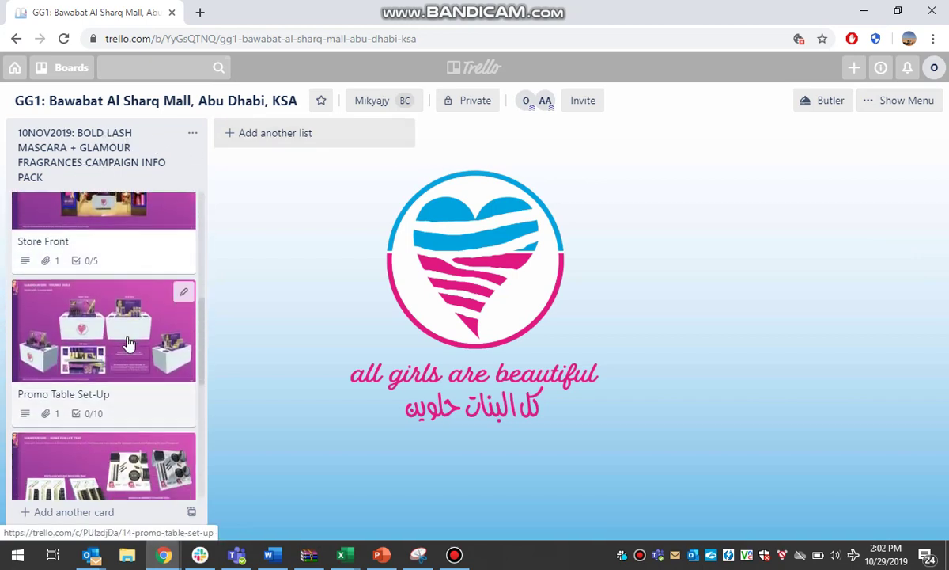
scroll(131, 344, up, 5)
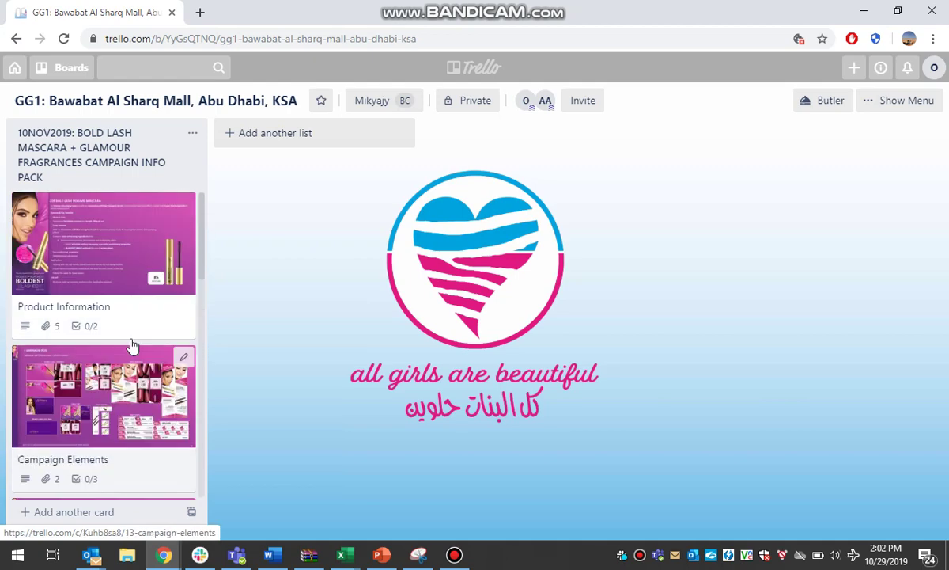
Add two new lists titled X and Y to the board.
click(290, 136)
text(X)
click(247, 166)
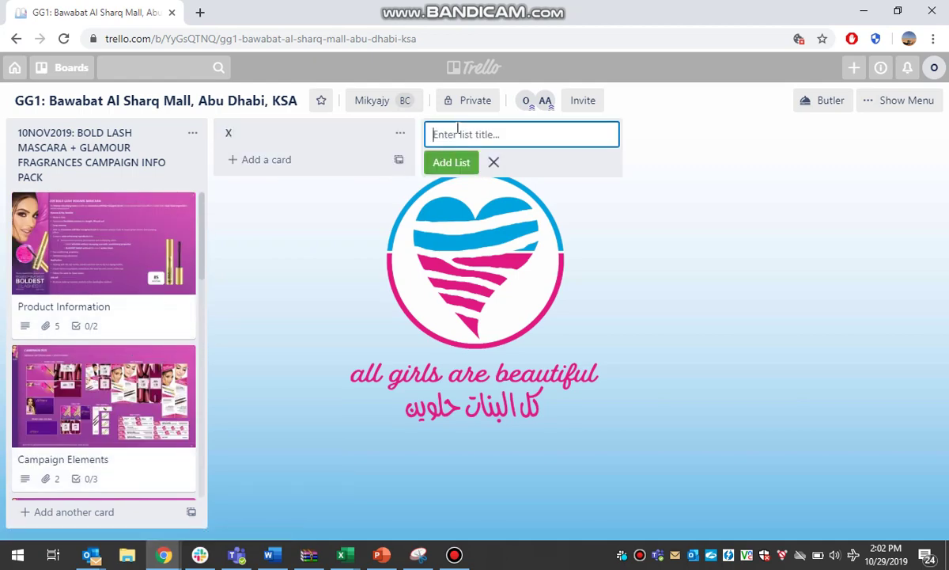
text(Y)
click(453, 161)
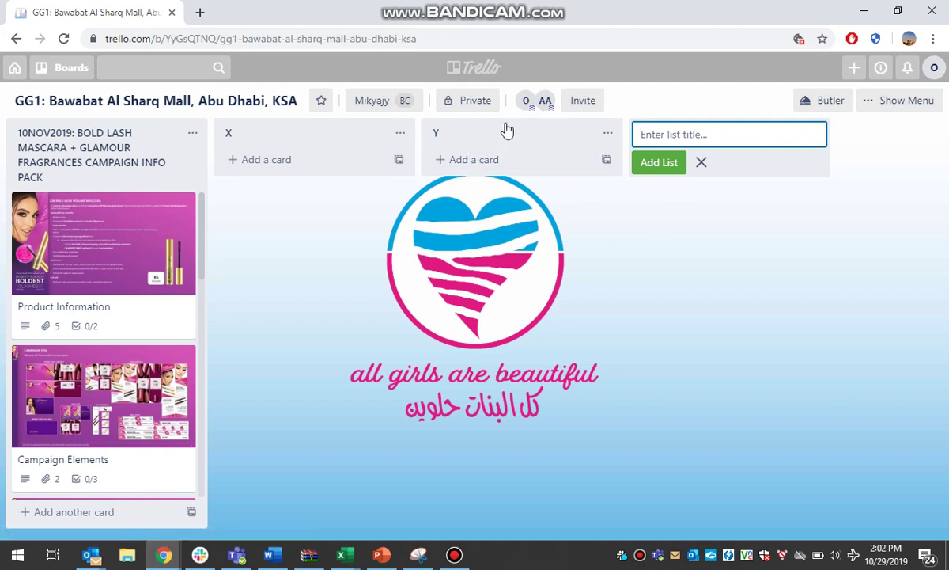
click(703, 162)
Archive the empty lists Y and X.
click(608, 133)
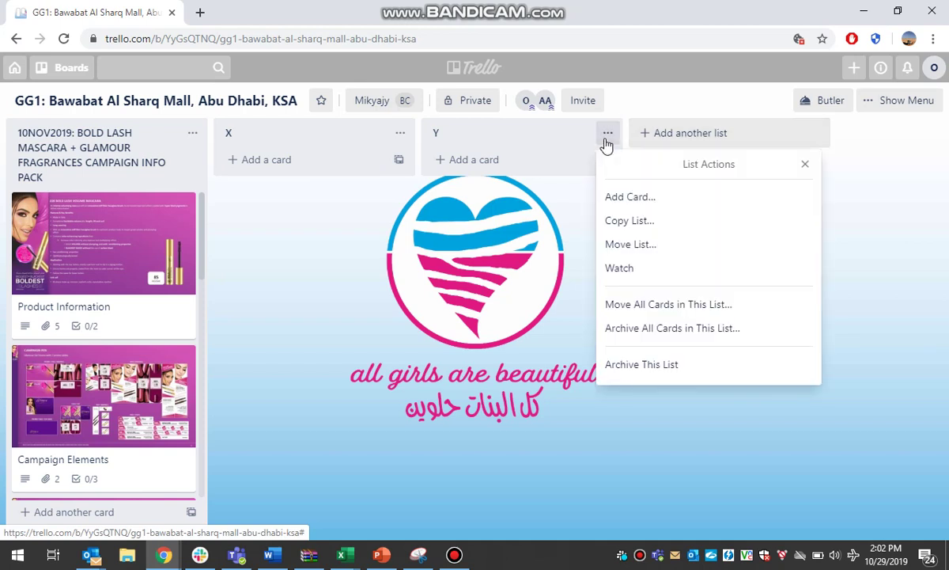
click(661, 366)
click(400, 133)
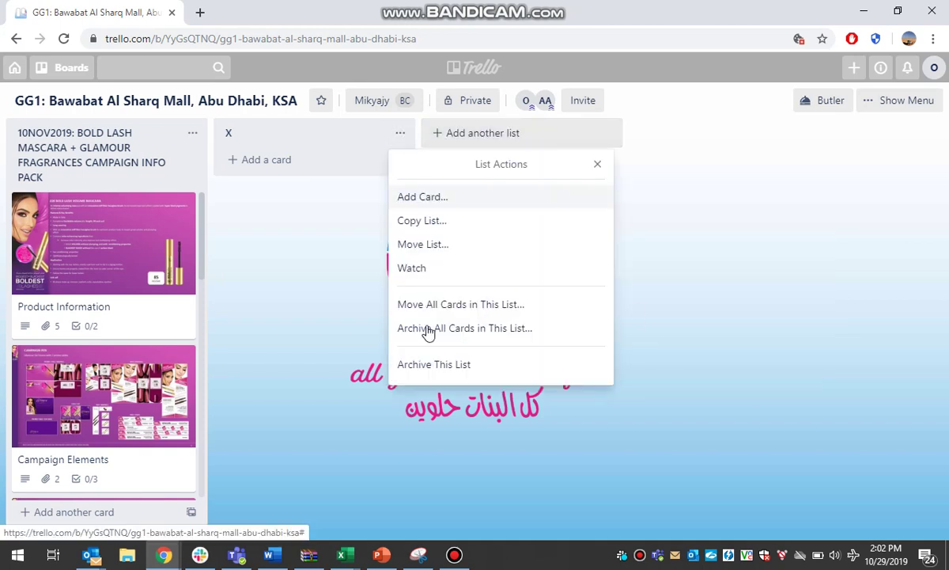
click(453, 364)
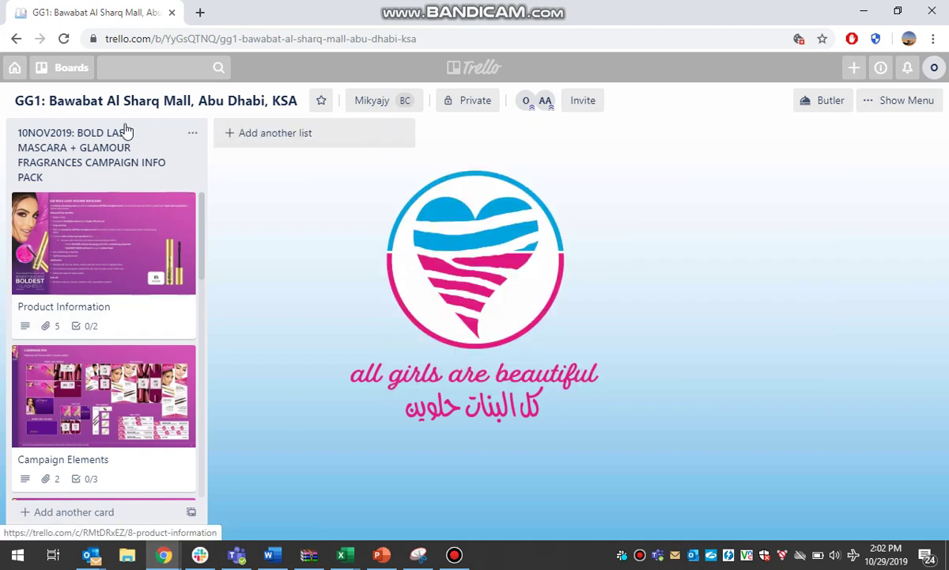
Look through the Product Information, Campaign Elements and Store Front cards in the campaign info pack list.
scroll(85, 294, down, 2)
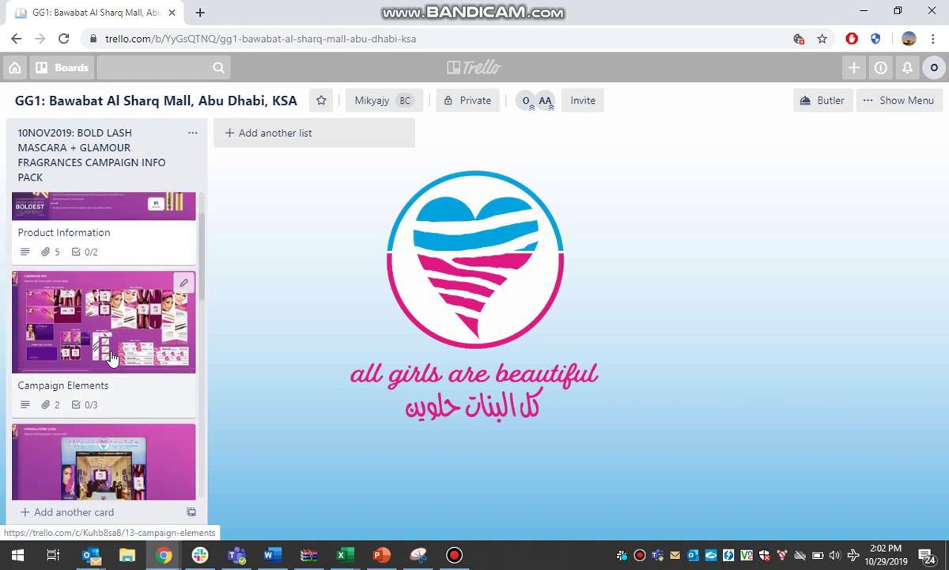
scroll(122, 261, up, 2)
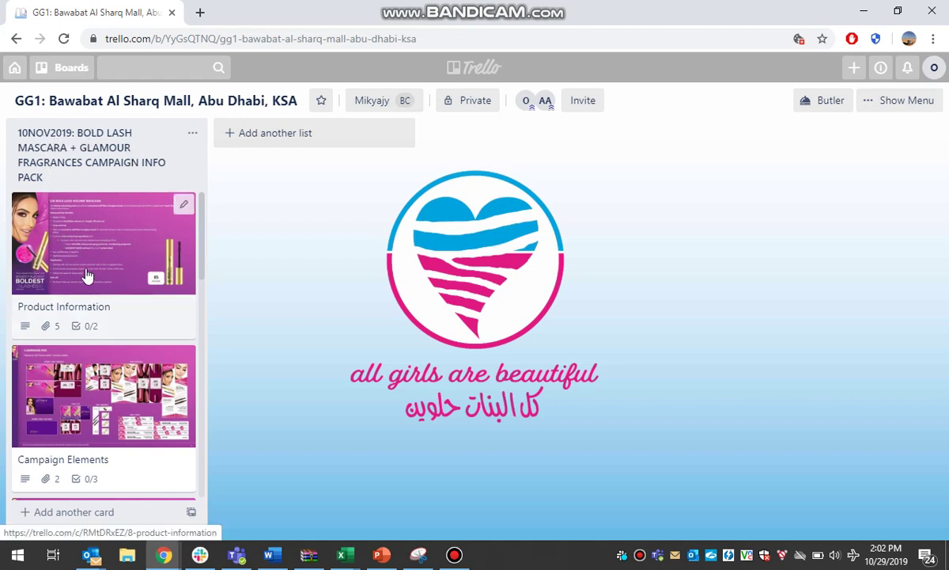
scroll(87, 274, down, 3)
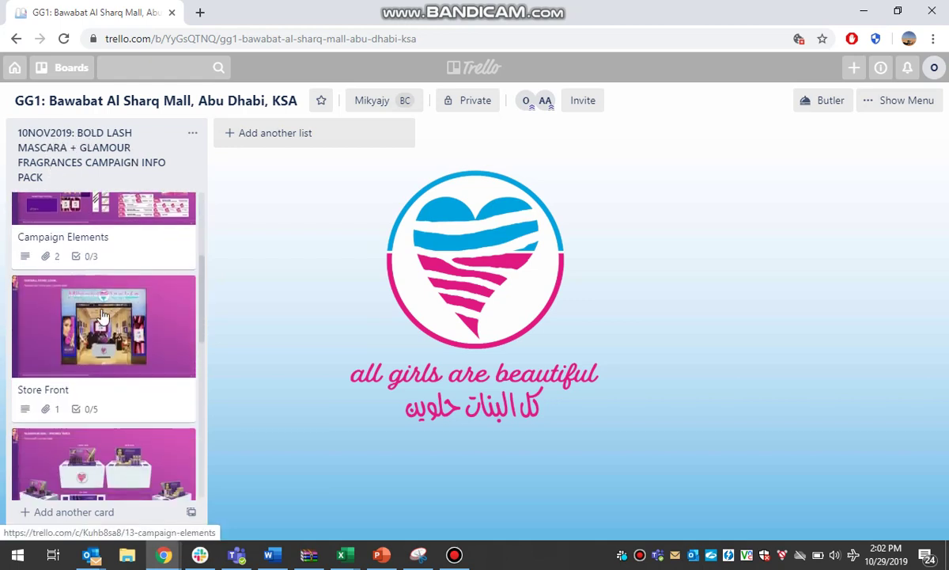
scroll(87, 275, up, 3)
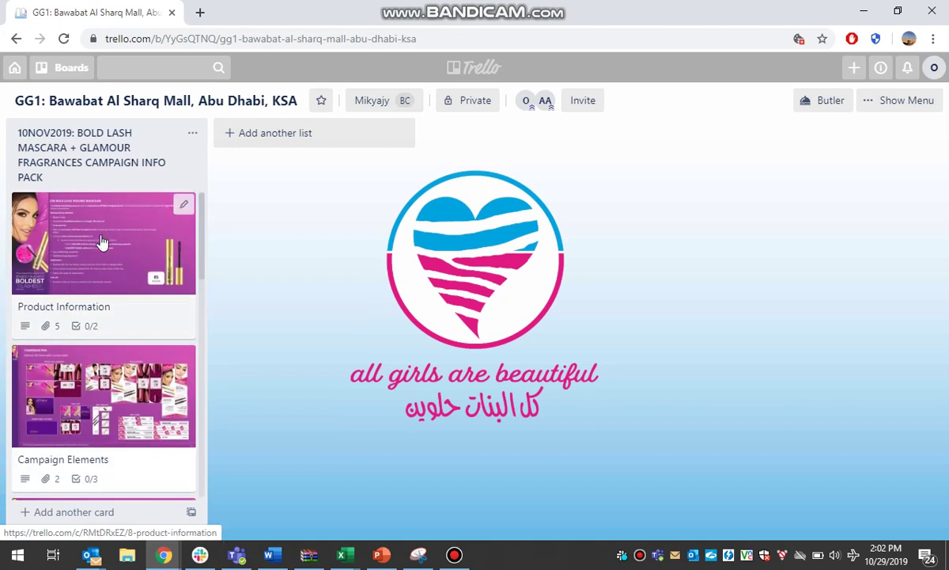
scroll(101, 244, down, 1)
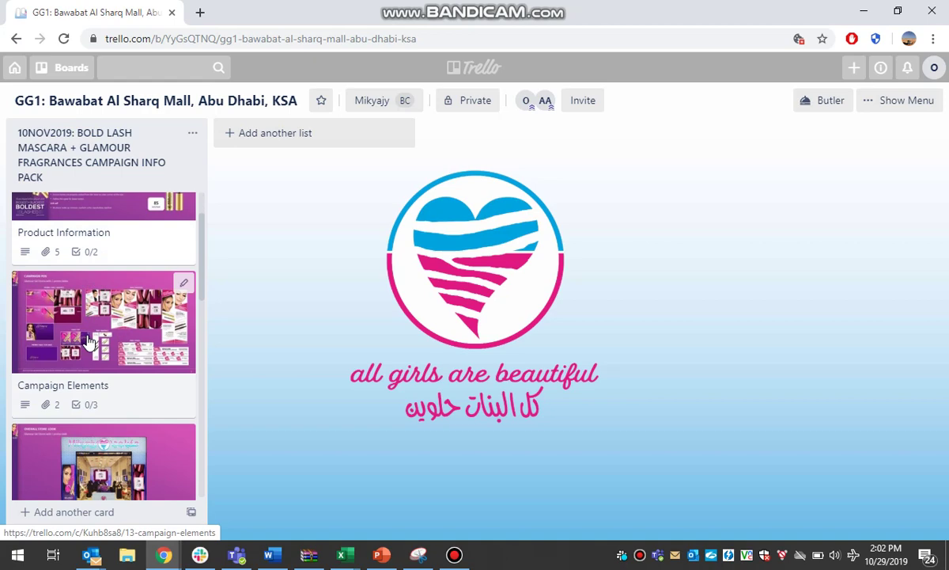
scroll(88, 340, up, 1)
scroll(96, 271, down, 1)
scroll(102, 265, up, 1)
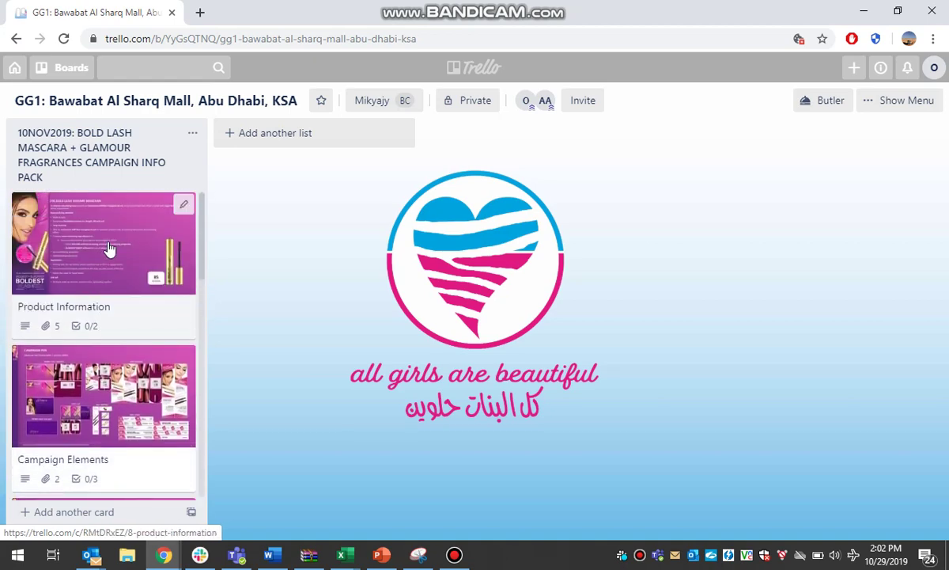
scroll(111, 287, down, 2)
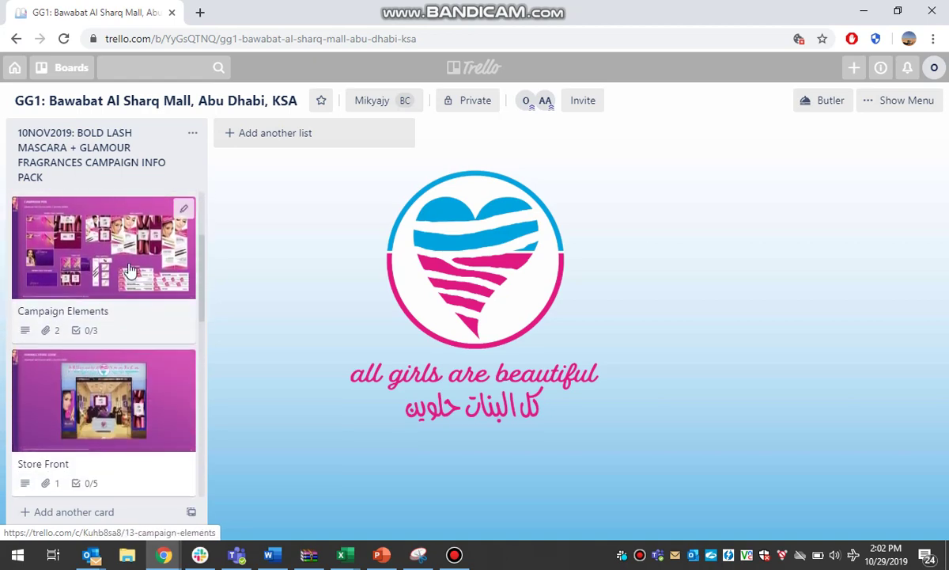
Open the Campaign Elements card and view its Campaign POS and Campaign Elements.JPG attachments at full size.
click(128, 311)
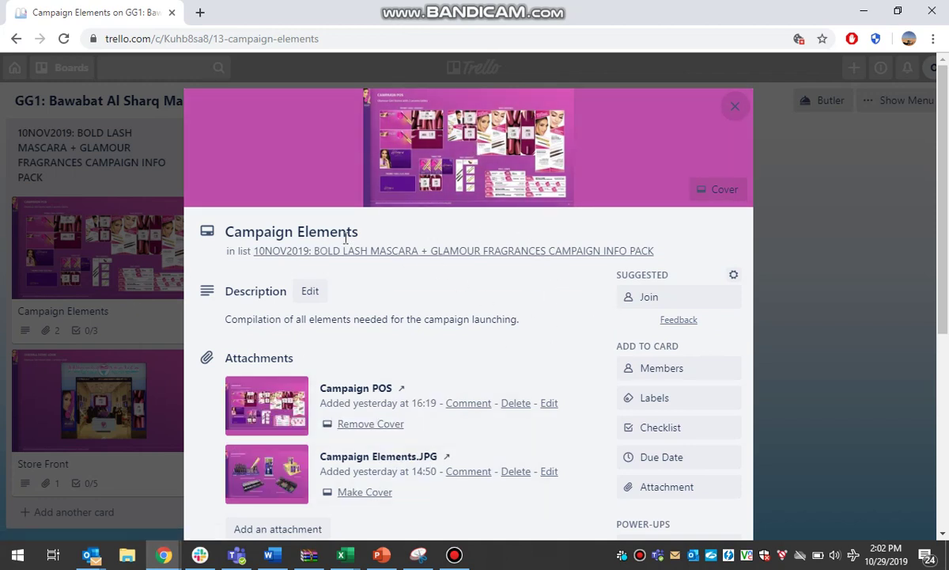
scroll(549, 334, down, 1)
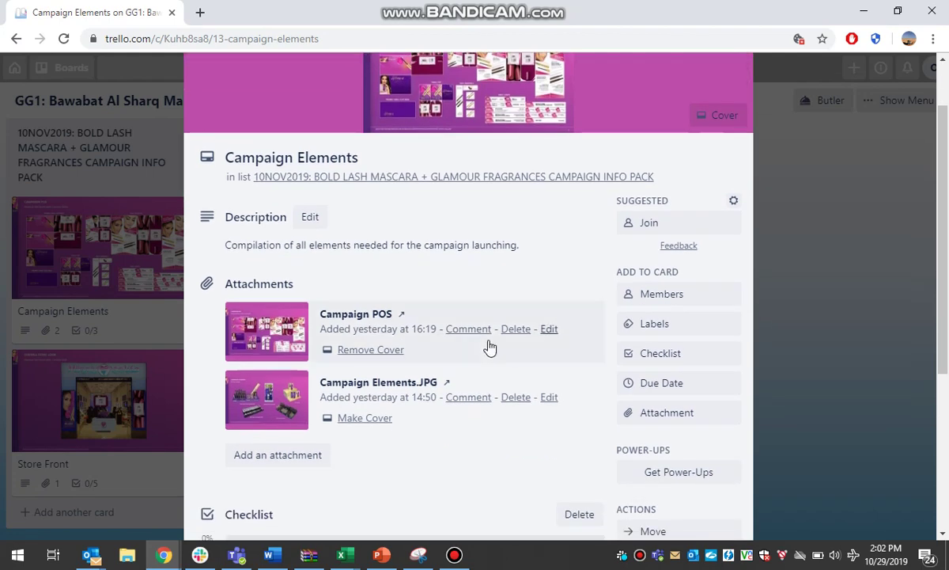
scroll(509, 240, up, 1)
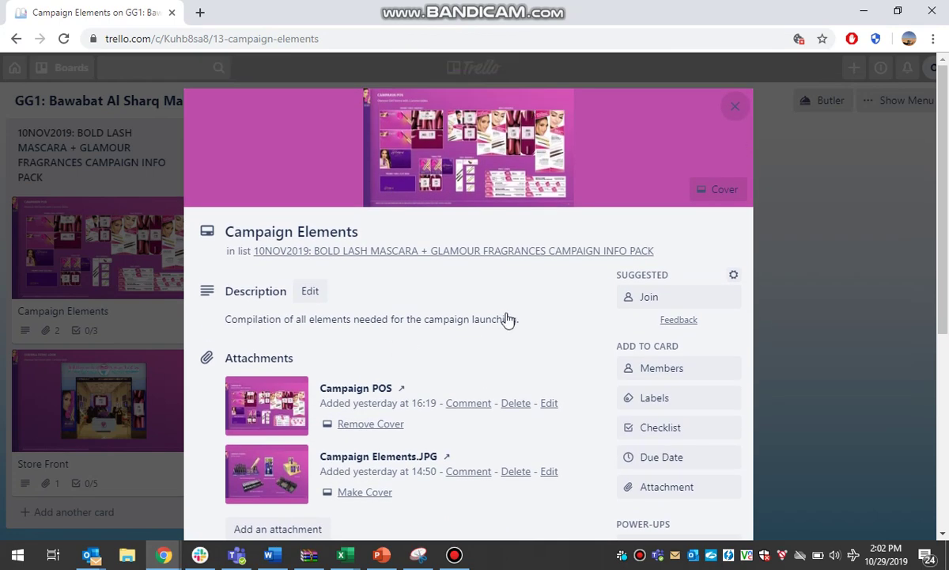
click(279, 413)
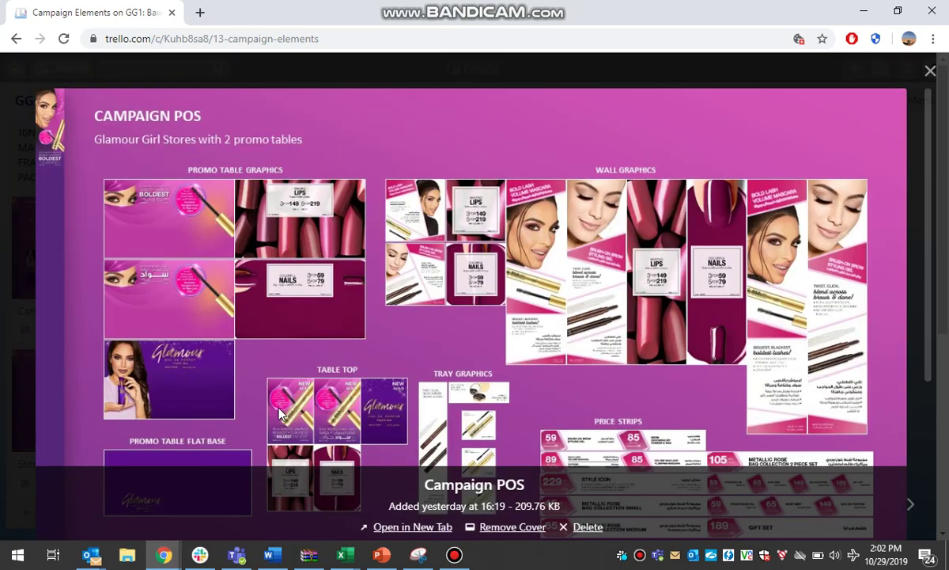
key(Right)
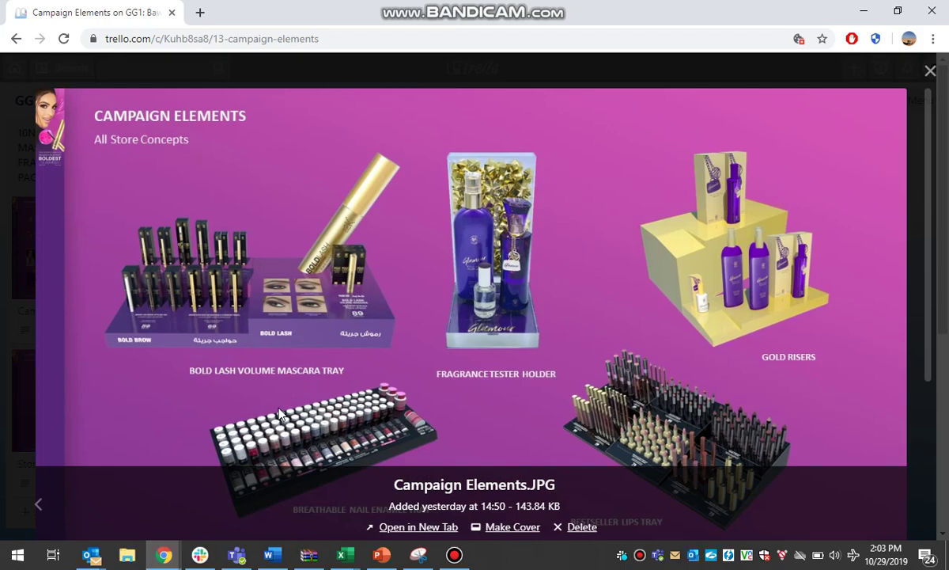
key(Left)
key(Escape)
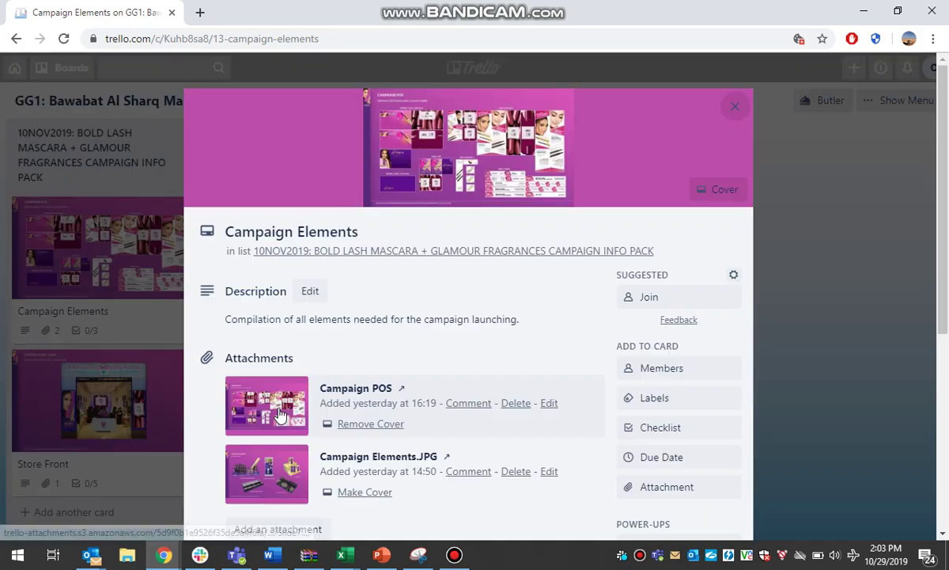
Review the checklist of the Campaign Elements card and close the card.
scroll(466, 292, down, 2)
scroll(465, 293, down, 2)
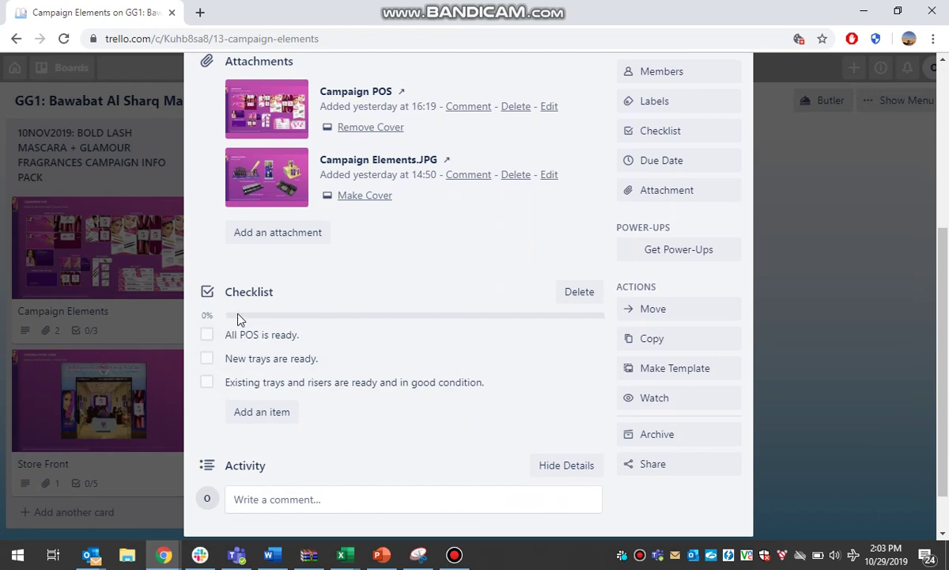
scroll(425, 263, up, 1)
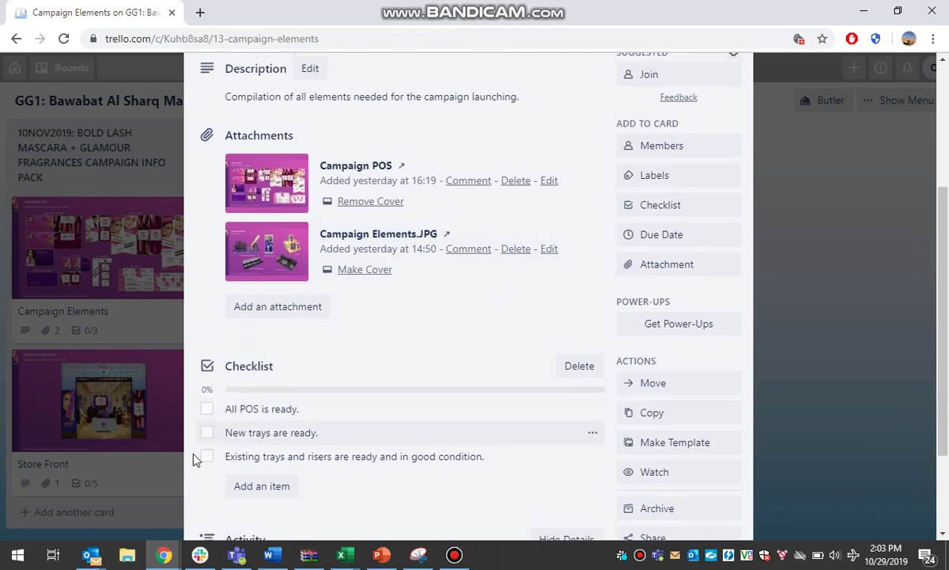
scroll(475, 229, up, 5)
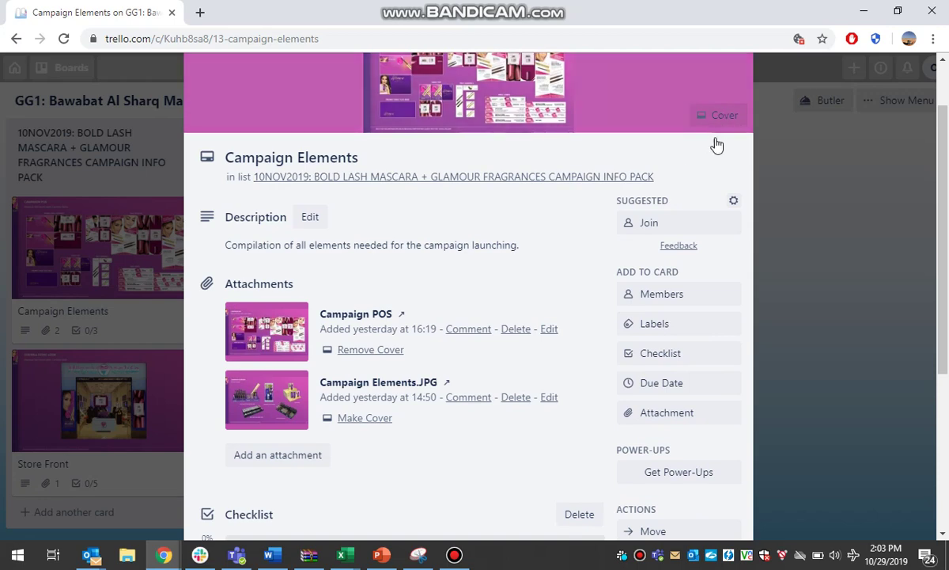
click(737, 111)
Open the Promo Table Set-Up card and view its attached promo table image at full size.
scroll(156, 364, down, 3)
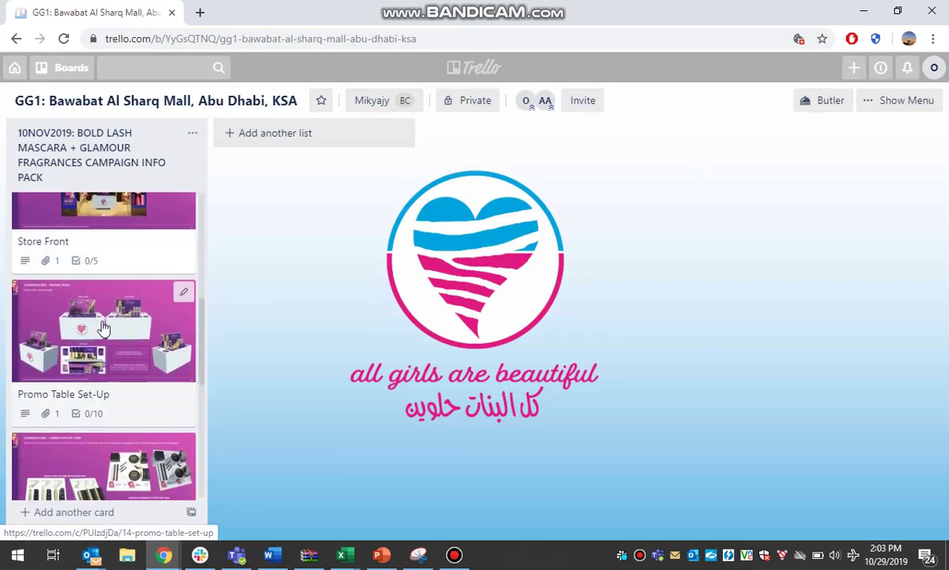
click(141, 408)
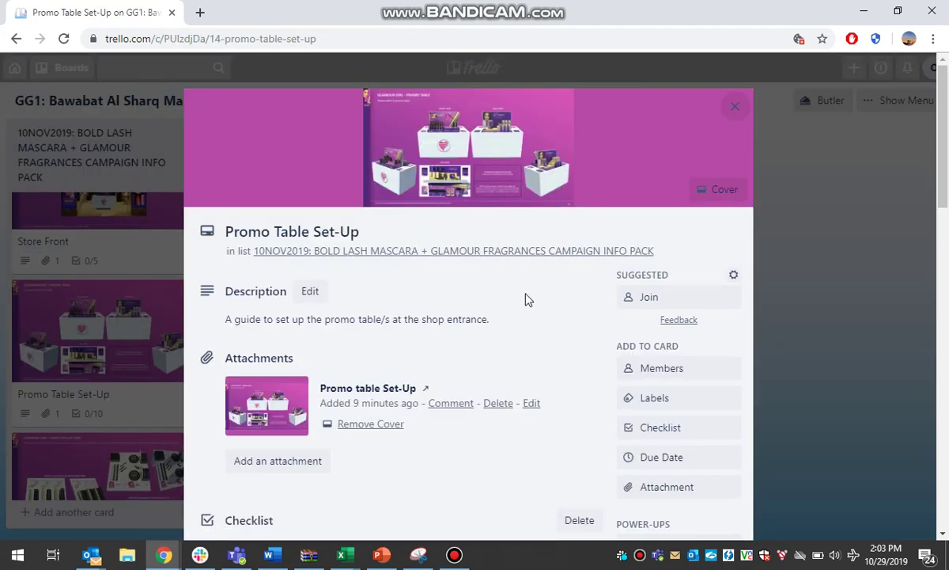
scroll(383, 310, down, 2)
click(303, 269)
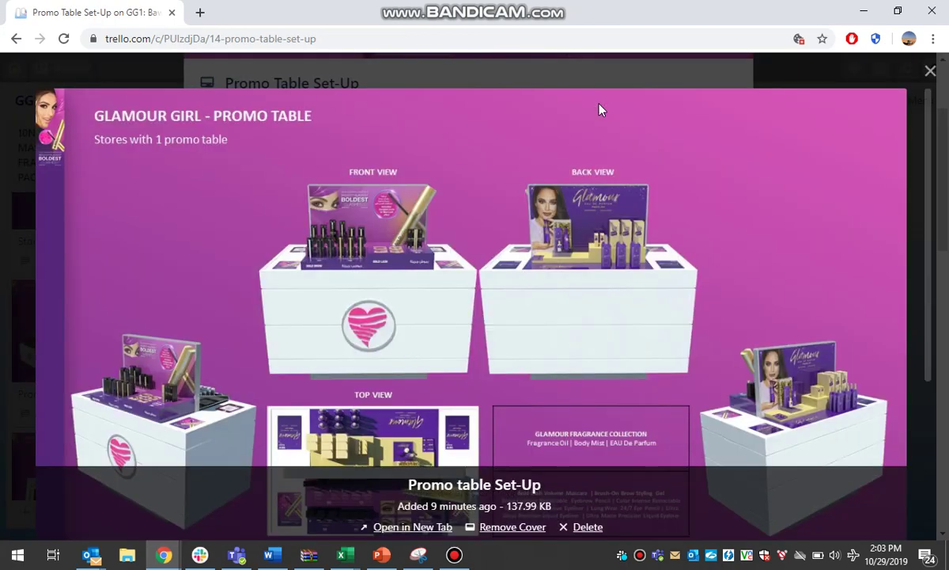
click(929, 70)
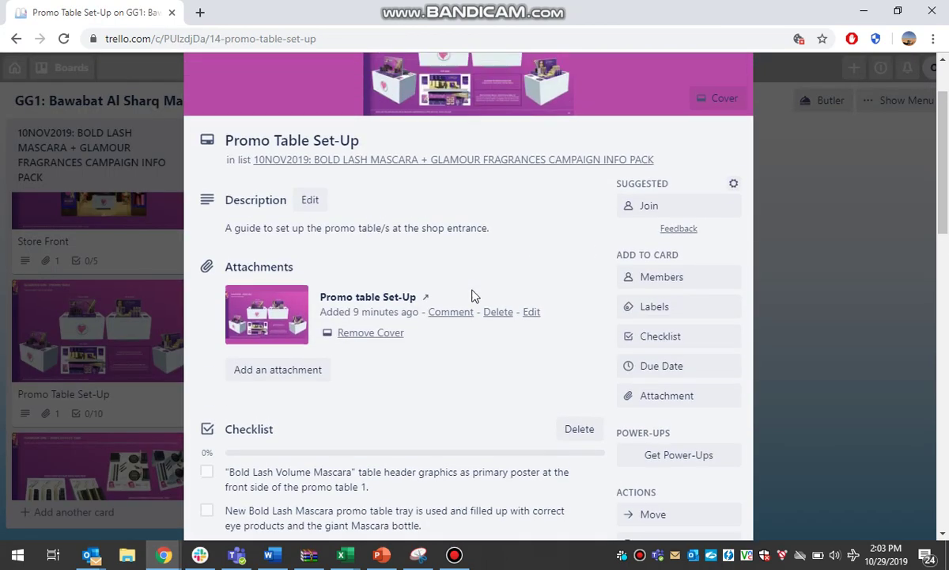
Mark the first three Promo Table Set-Up checklist items complete, from the "Bold Lash Volume Mascara" graphics to the "Nails Power Pricing" graphics.
scroll(472, 296, down, 2)
scroll(473, 296, down, 1)
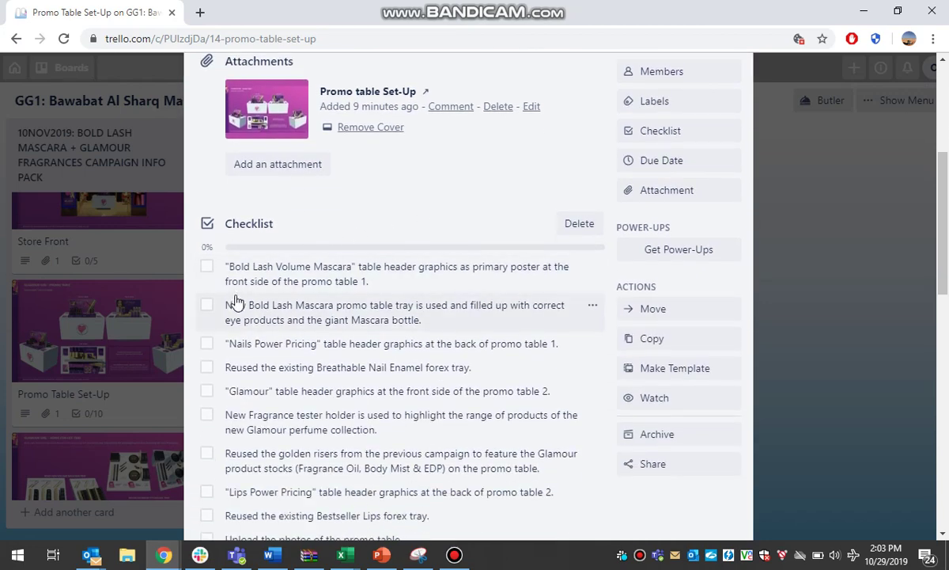
scroll(451, 169, down, 1)
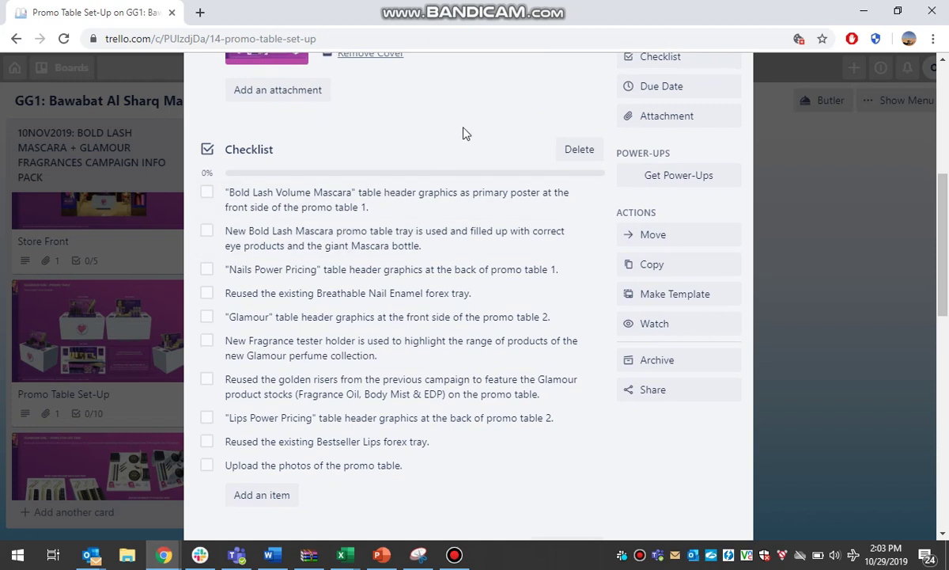
click(207, 194)
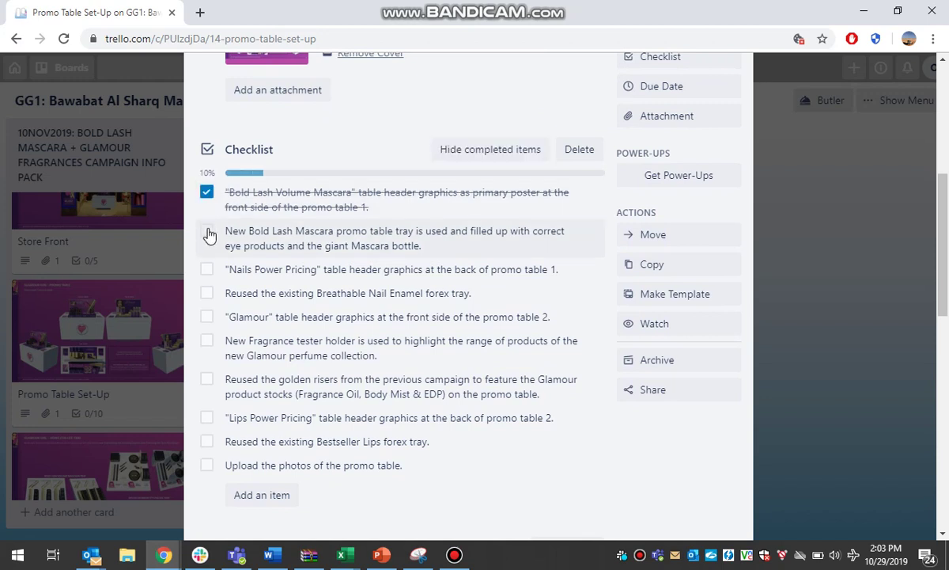
click(205, 231)
click(204, 270)
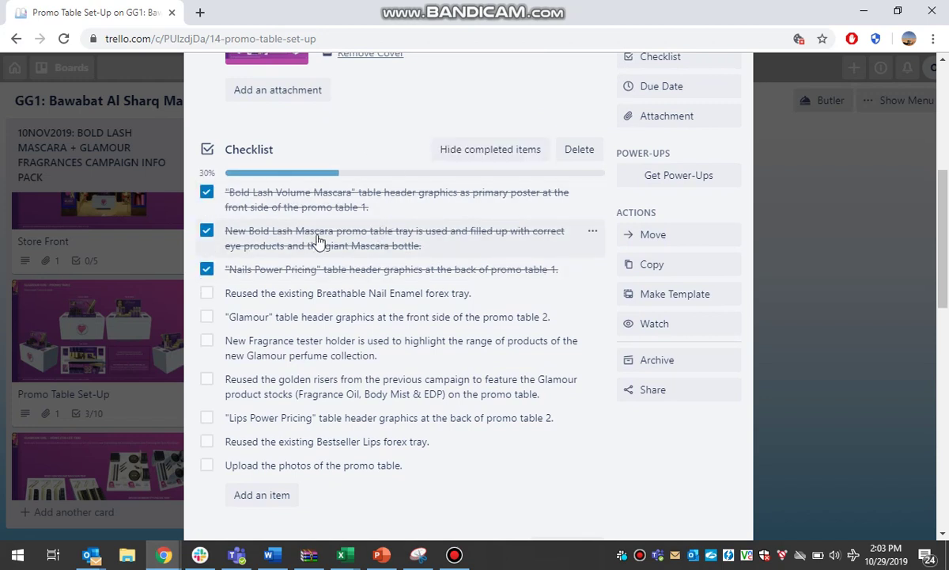
Examine the Promo Table Set-Up card's activity log and its remaining checklist items.
scroll(271, 256, up, 1)
scroll(289, 271, down, 3)
scroll(289, 271, down, 3)
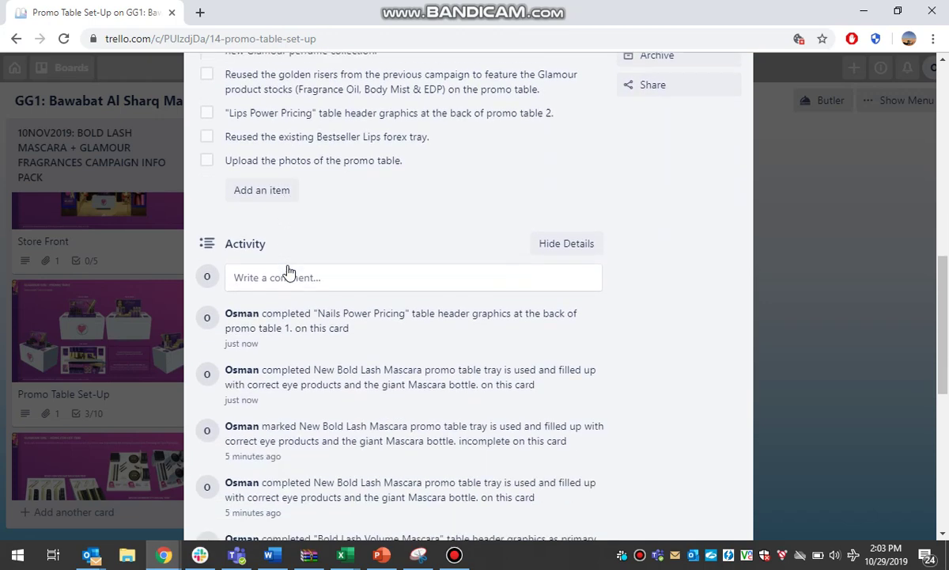
scroll(282, 281, up, 1)
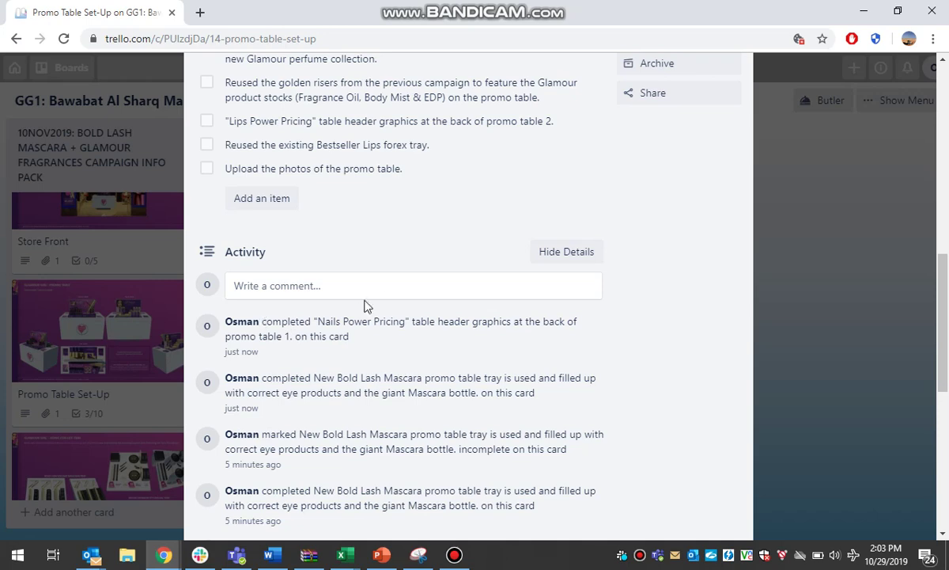
scroll(394, 253, down, 1)
scroll(394, 250, up, 4)
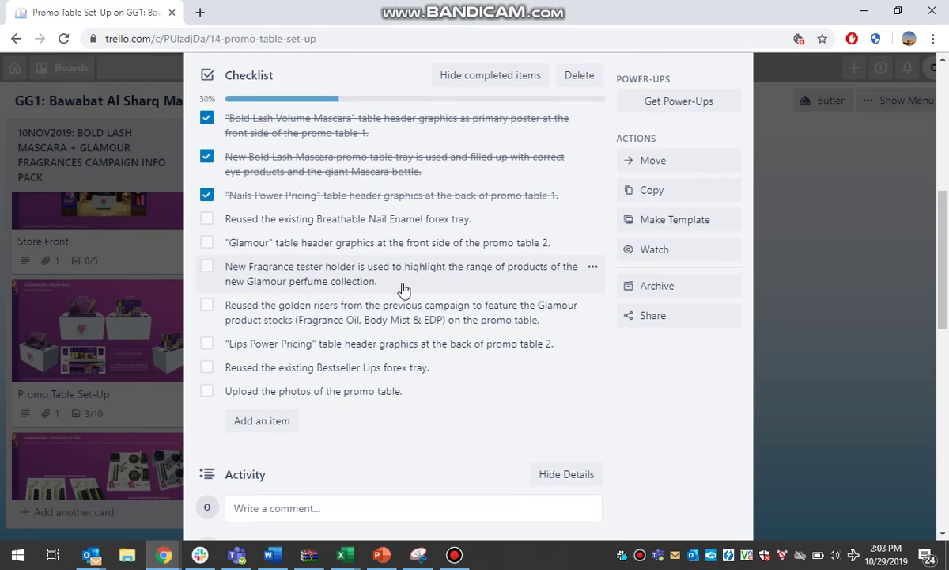
scroll(404, 289, down, 2)
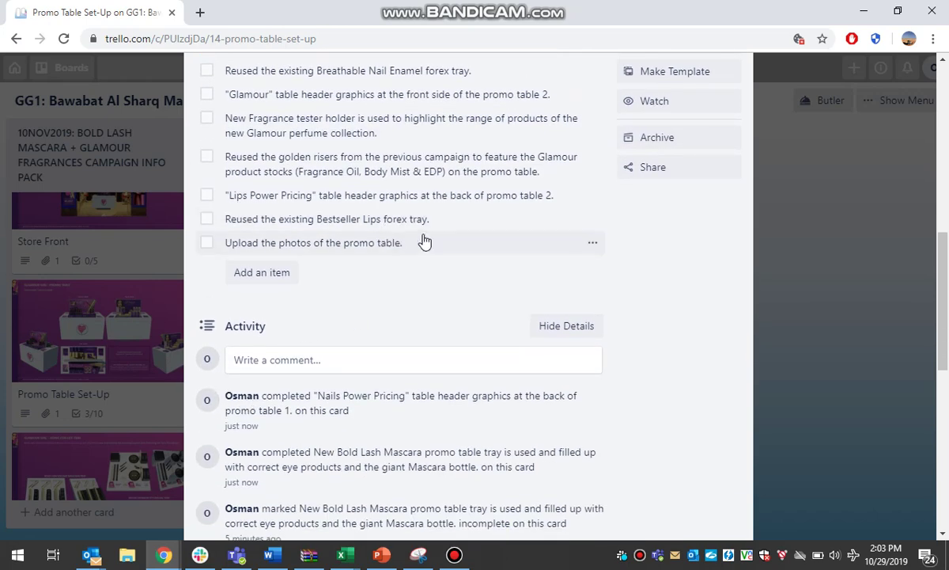
Uncheck the Bold Lash Mascara tray and "Nails Power Pricing" graphics checklist items and mark both complete again.
scroll(419, 182, up, 2)
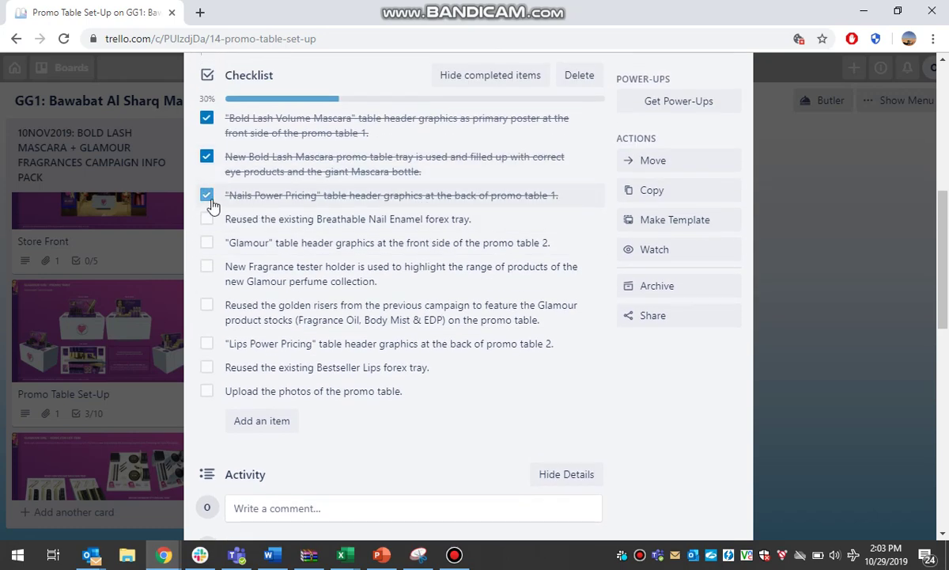
click(206, 195)
click(206, 156)
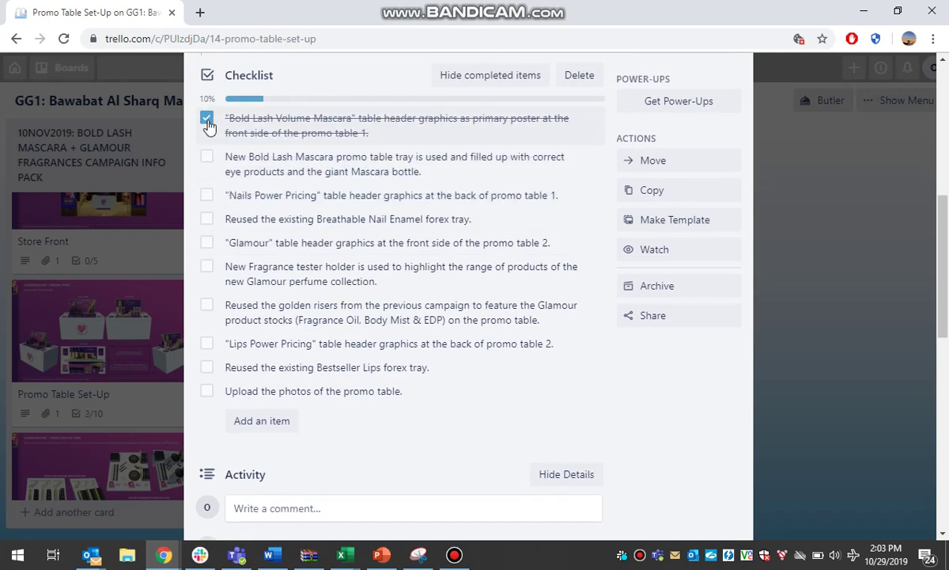
click(207, 157)
click(207, 195)
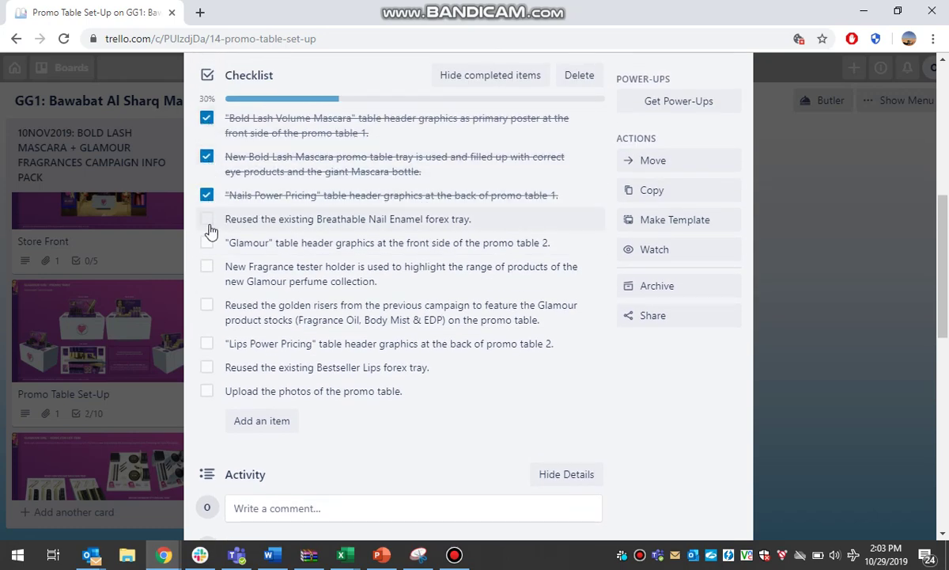
Mark the remaining seven Promo Table Set-Up checklist items complete, from the Breathable Nail Enamel forex tray to the photo upload.
click(207, 219)
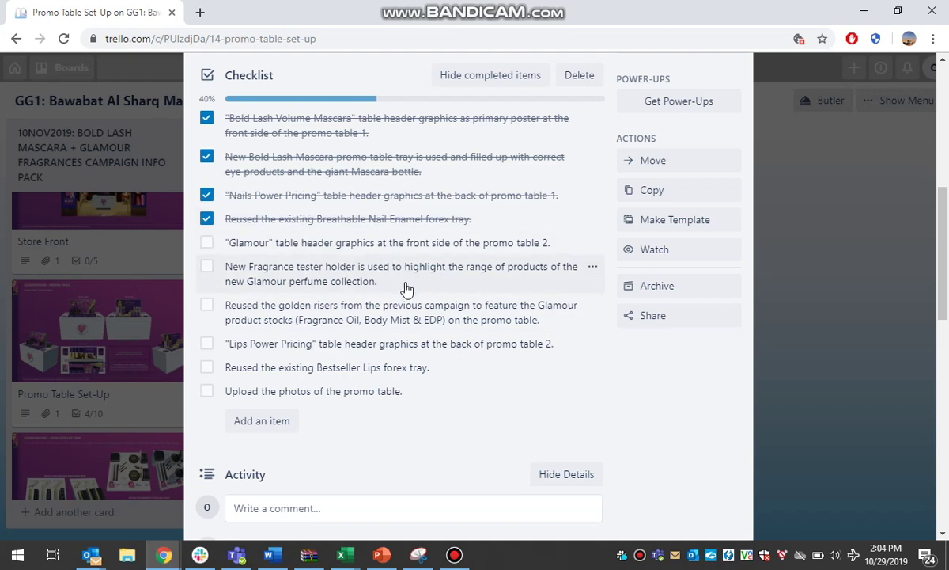
scroll(428, 328, up, 2)
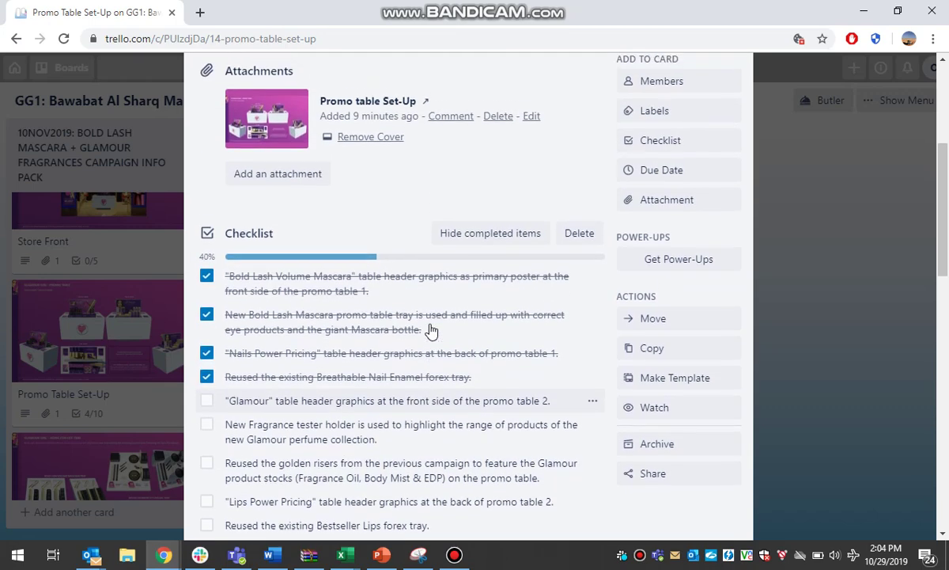
scroll(431, 330, down, 2)
click(206, 242)
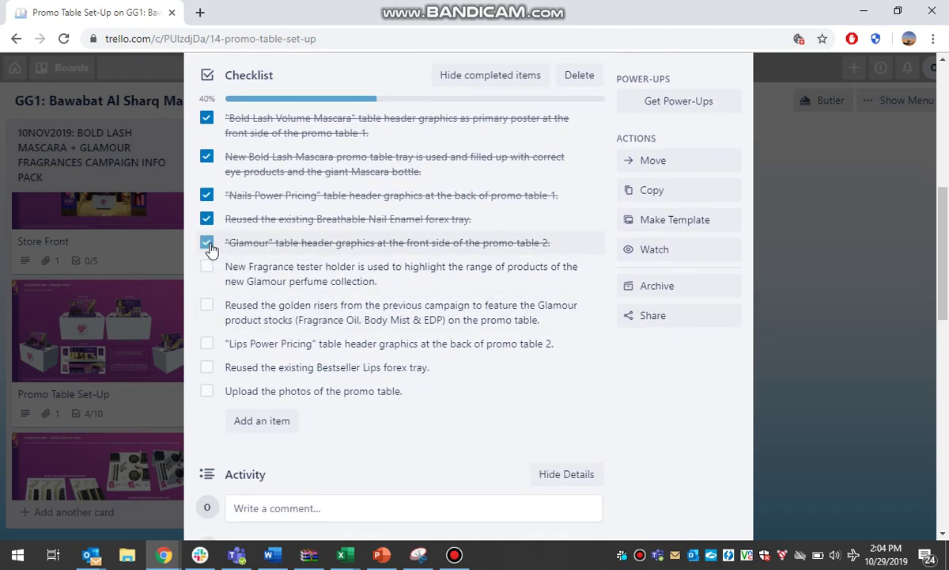
click(209, 269)
click(208, 306)
click(207, 344)
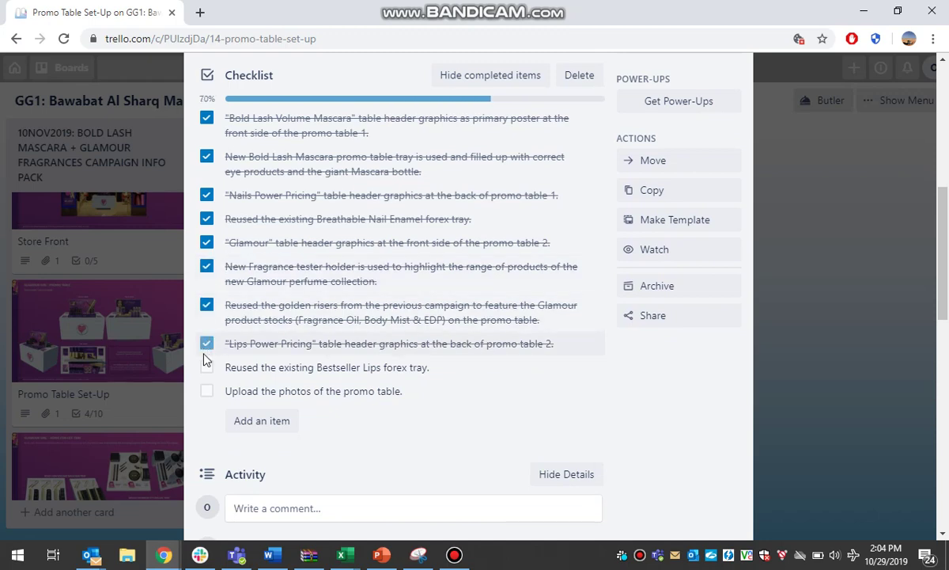
click(207, 368)
click(210, 391)
Start a comment on the Promo Table Set-Up card that mentions a board member.
scroll(456, 269, down, 4)
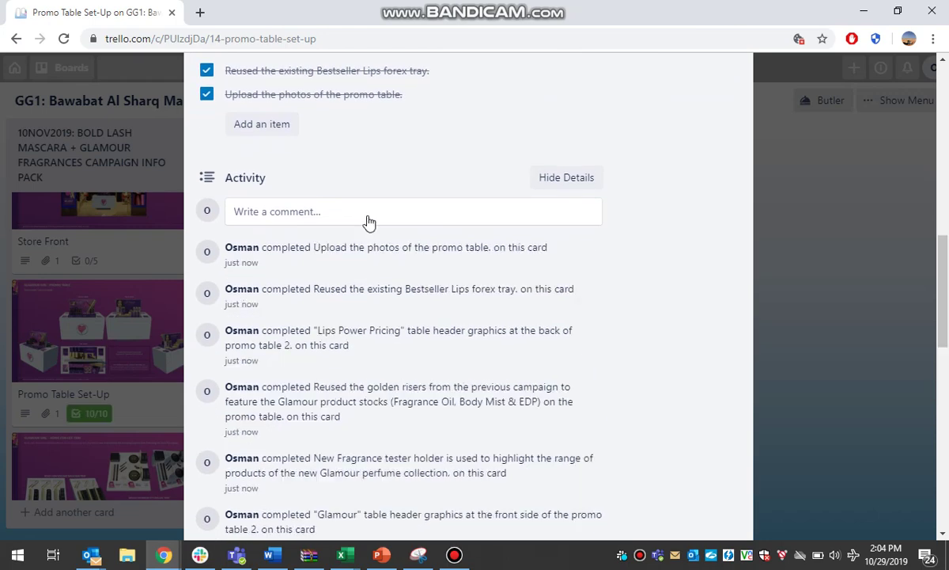
click(291, 216)
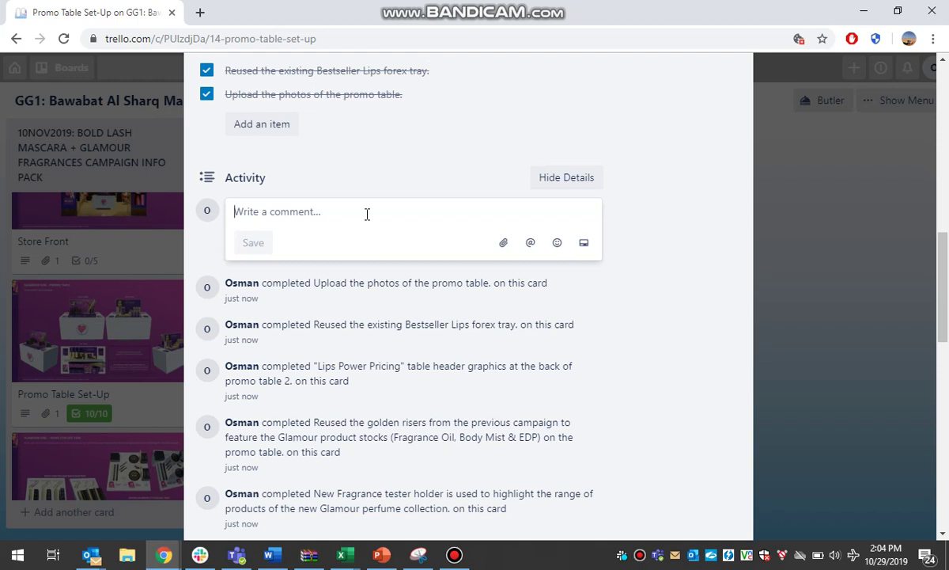
click(531, 245)
text(ar)
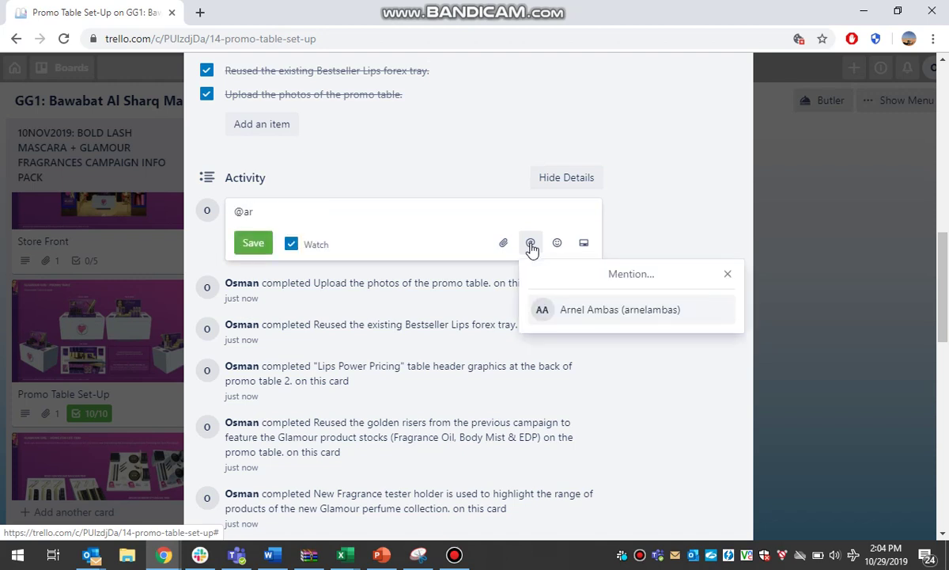
click(575, 311)
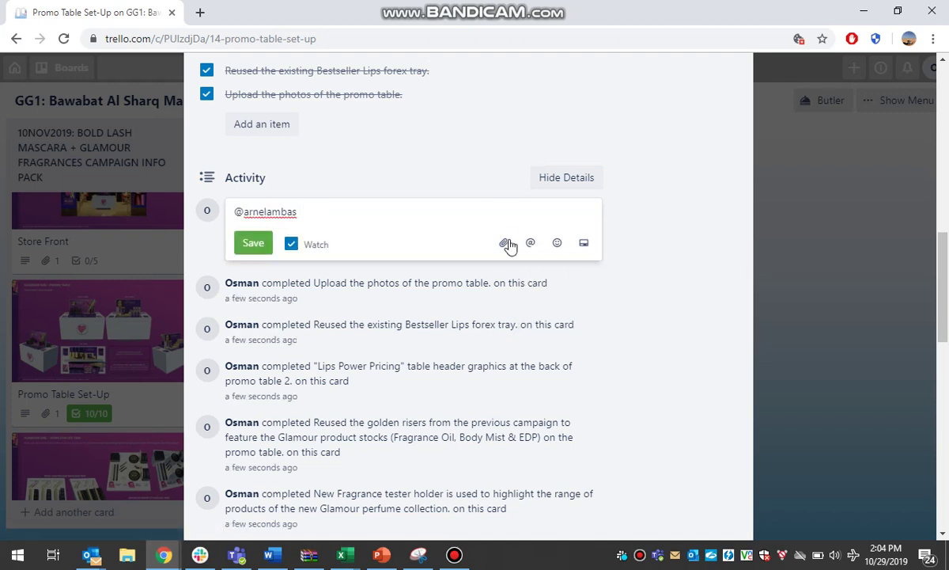
Delete the member mention from the comment draft, try other mention initials and clear the draft.
key(BackSpace)
key(BackSpace)
key(BackSpace)
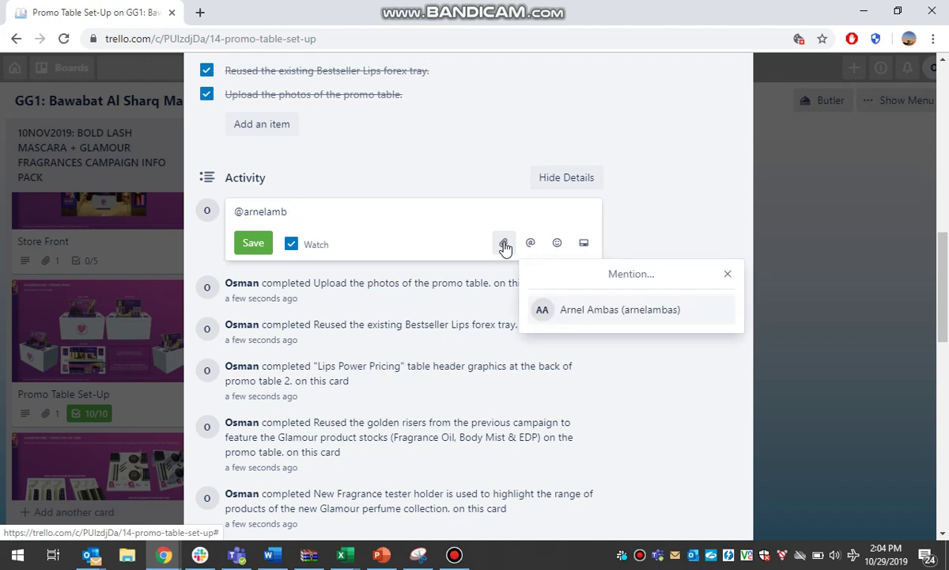
key(BackSpace)
key(BackSpace)
key(BackSpace)
key(BackSpace)
key(BackSpace)
key(BackSpace)
key(BackSpace)
key(BackSpace)
text(@g)
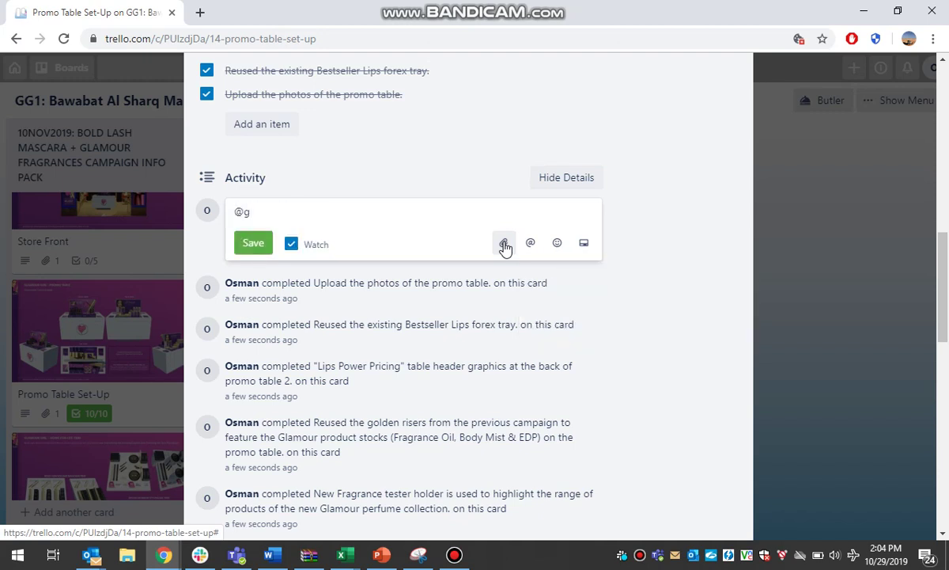
key(BackSpace)
text(a)
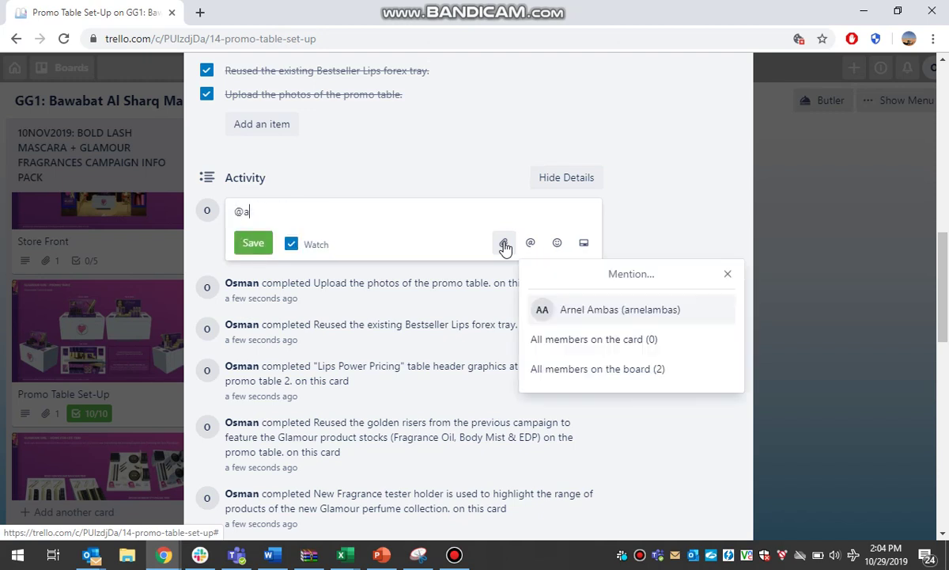
key(BackSpace)
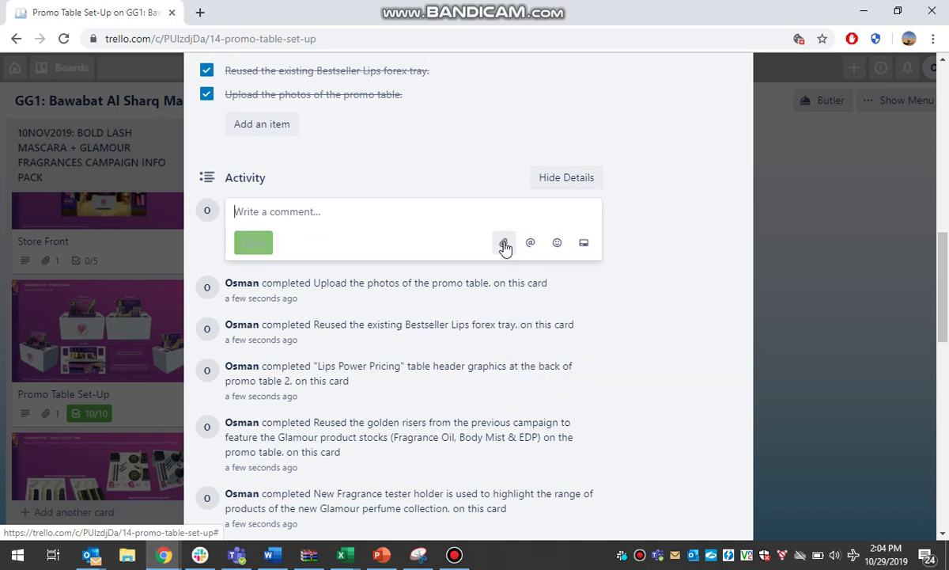
Show the comment's attachment sources, open the computer file picker and cancel without attaching a file.
click(503, 243)
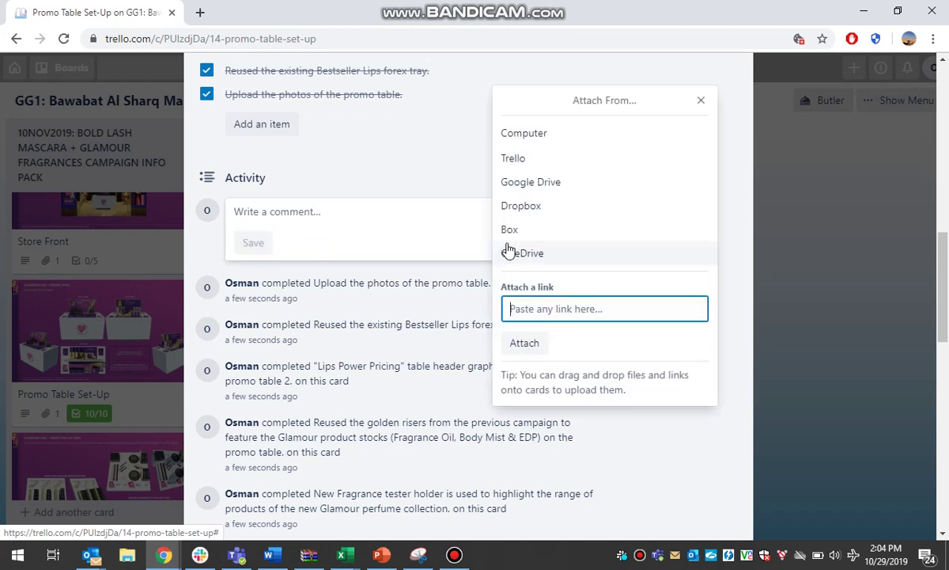
click(587, 141)
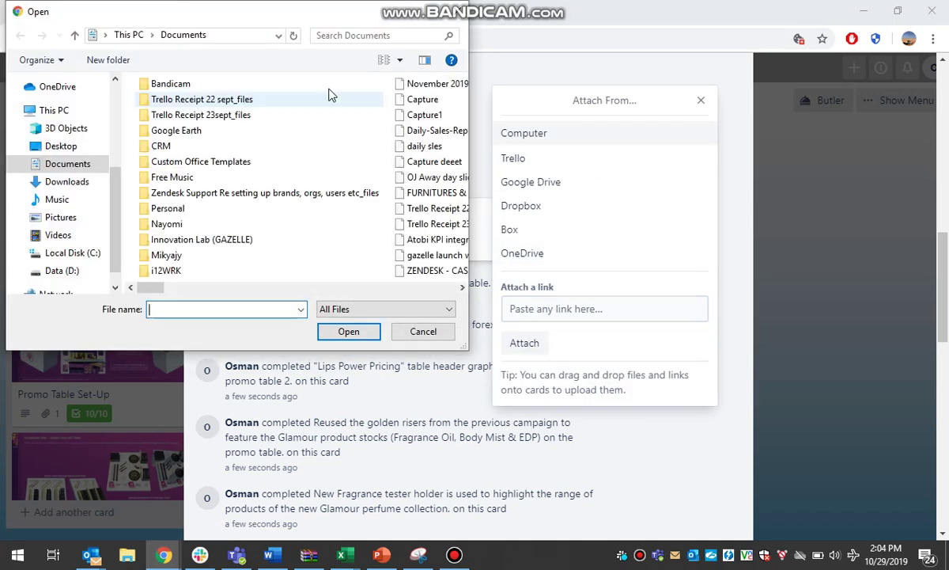
click(459, 18)
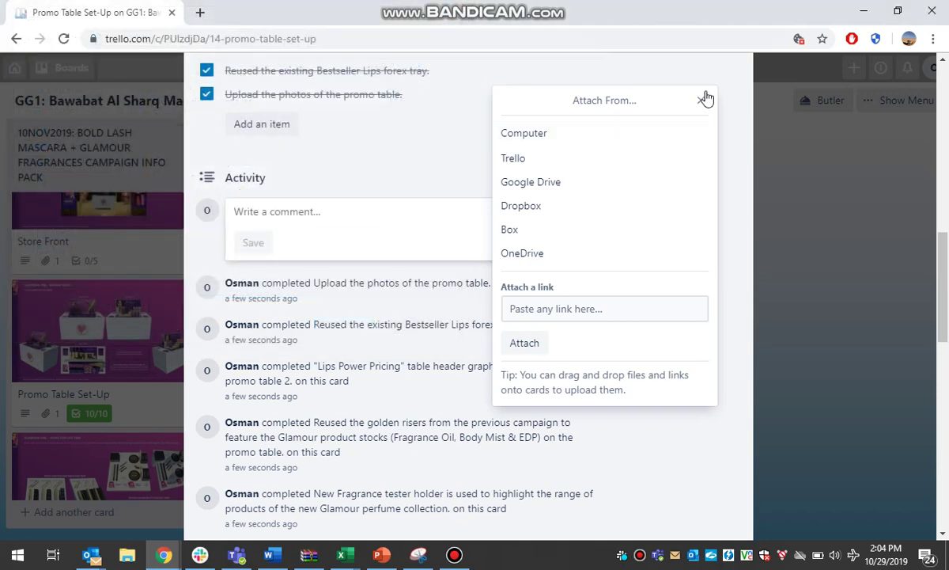
click(701, 100)
Review the Promo Table Set-Up card's attachment, completed checklist and activity, and close the card.
scroll(538, 245, up, 1)
scroll(537, 245, up, 10)
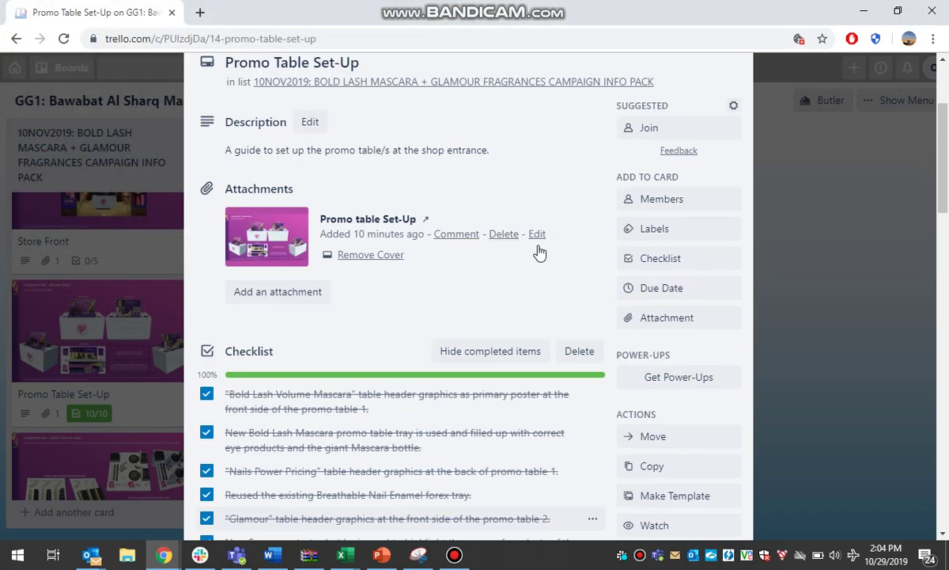
scroll(566, 360, down, 10)
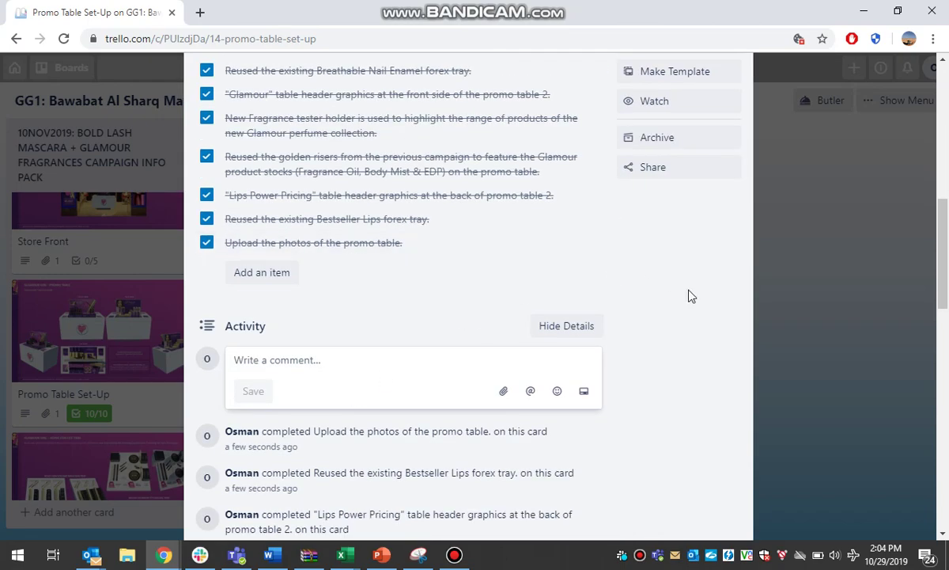
scroll(689, 296, up, 10)
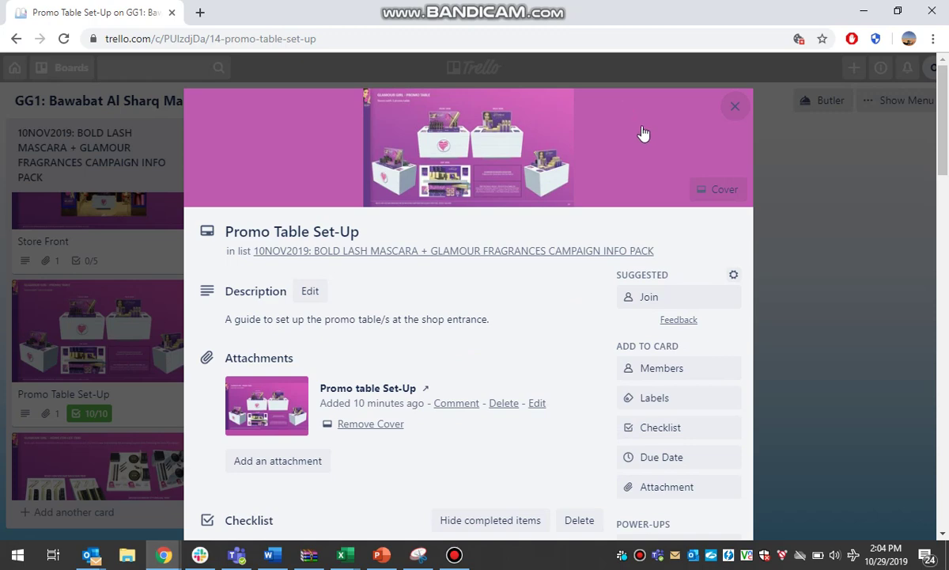
click(733, 113)
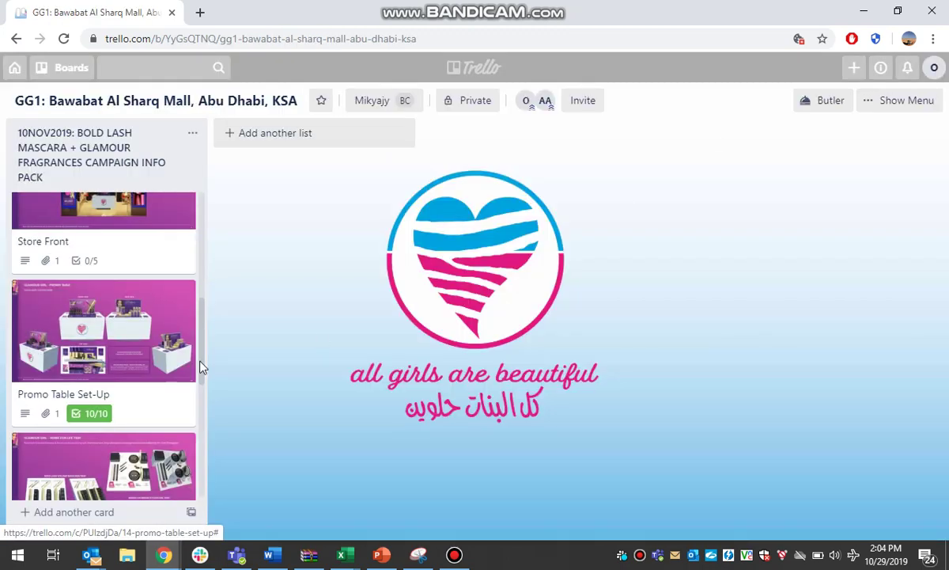
Open the Power Pricing Offers card at the end of the list and view its attached image at full size.
scroll(96, 329, down, 3)
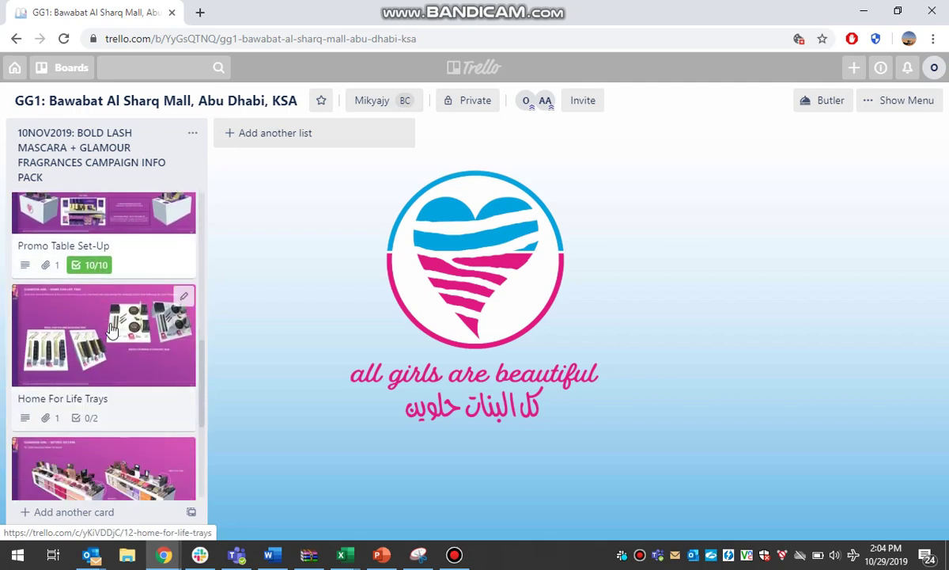
scroll(116, 338, down, 2)
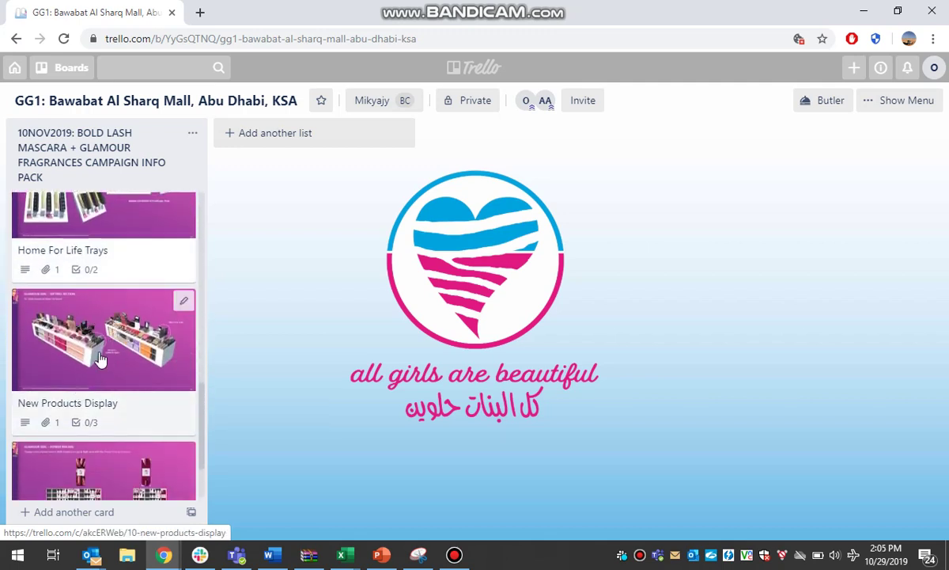
scroll(100, 360, down, 2)
click(98, 431)
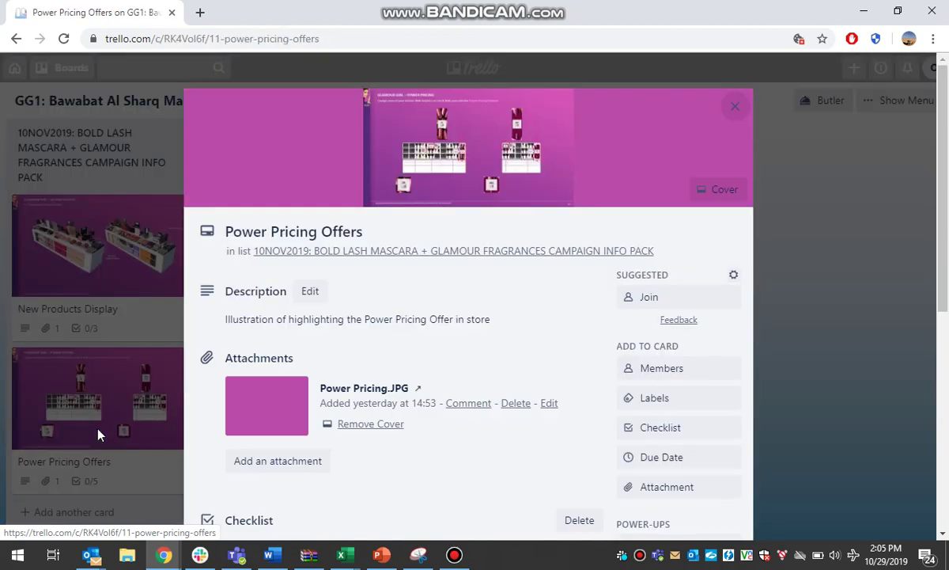
click(478, 151)
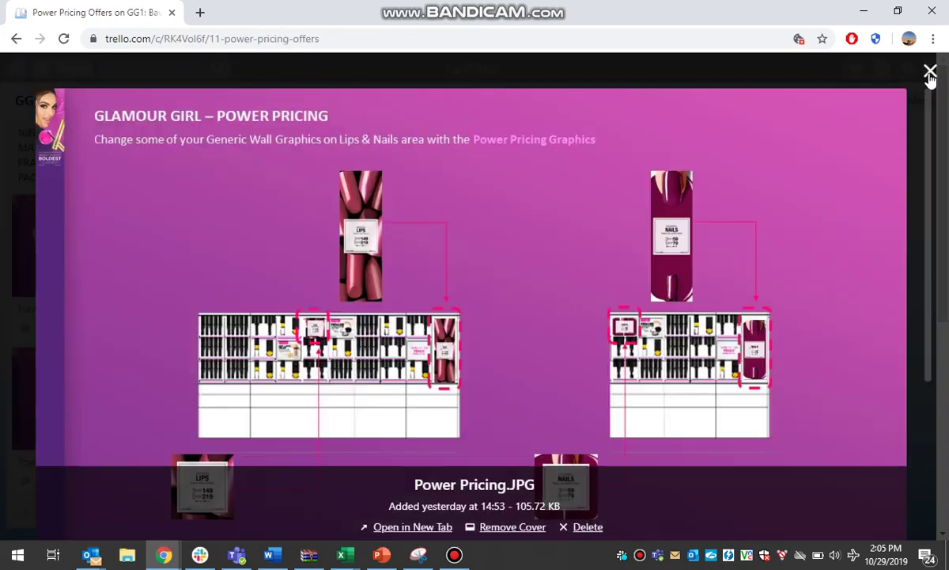
click(930, 73)
Review the checklist of the Power Pricing Offers card and close the card.
scroll(401, 453, down, 2)
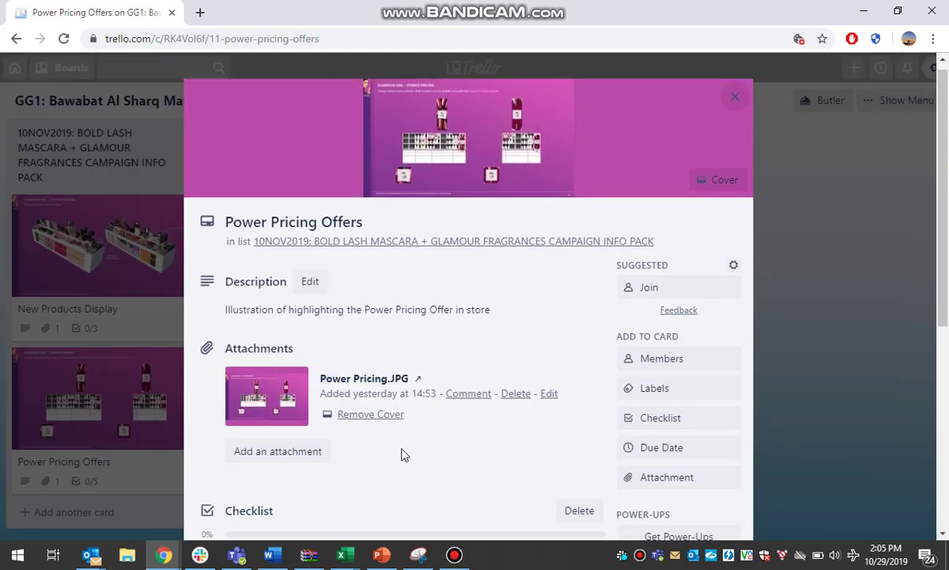
scroll(264, 382, down, 4)
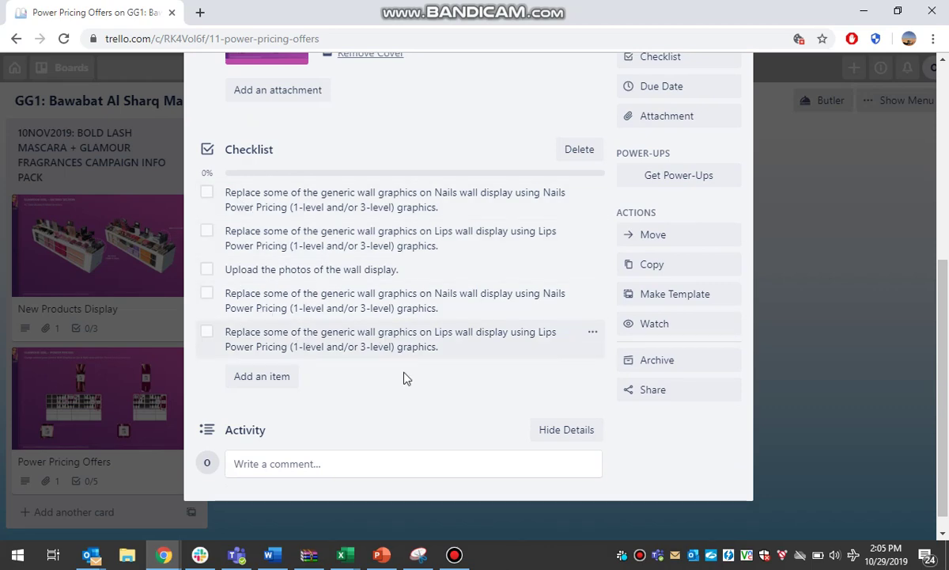
scroll(388, 310, up, 5)
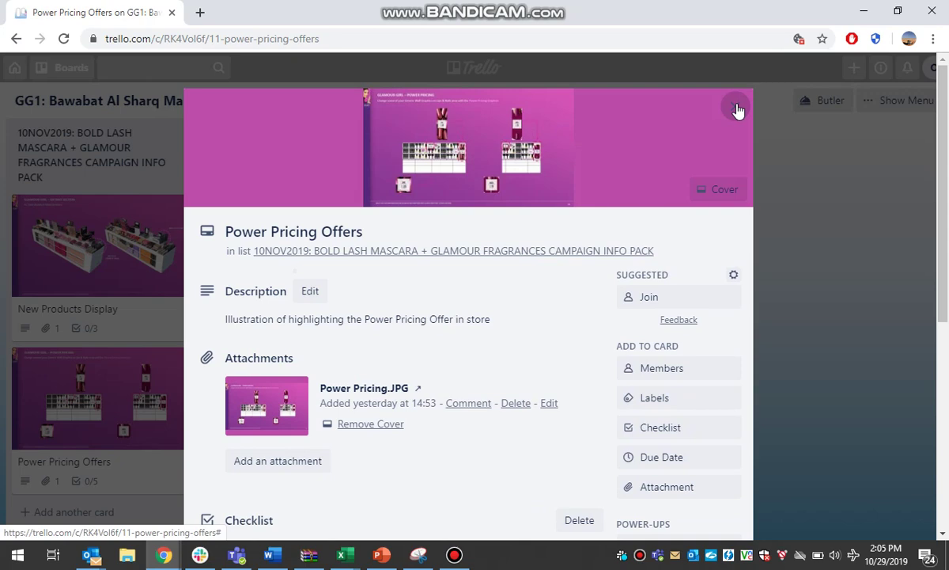
click(737, 111)
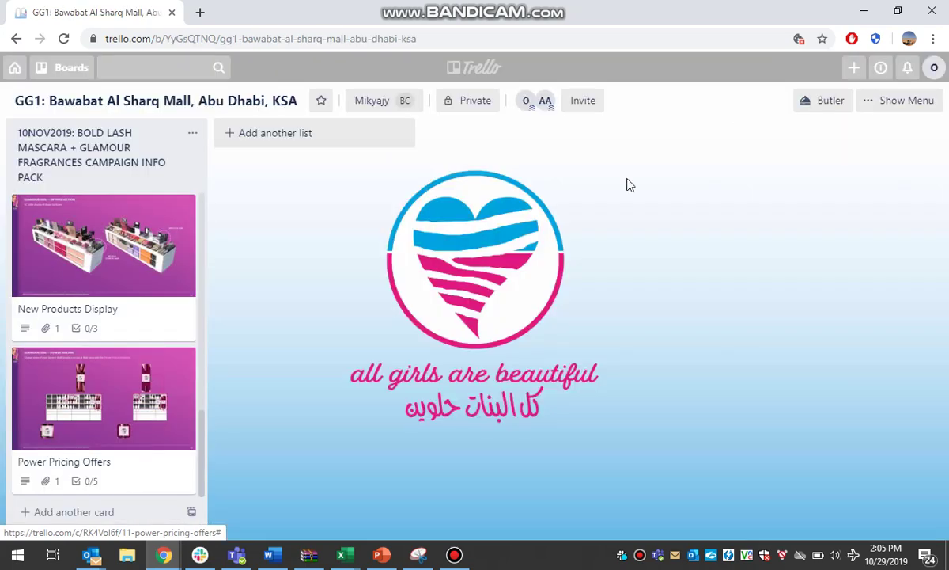
scroll(92, 339, up, 2)
scroll(91, 339, up, 5)
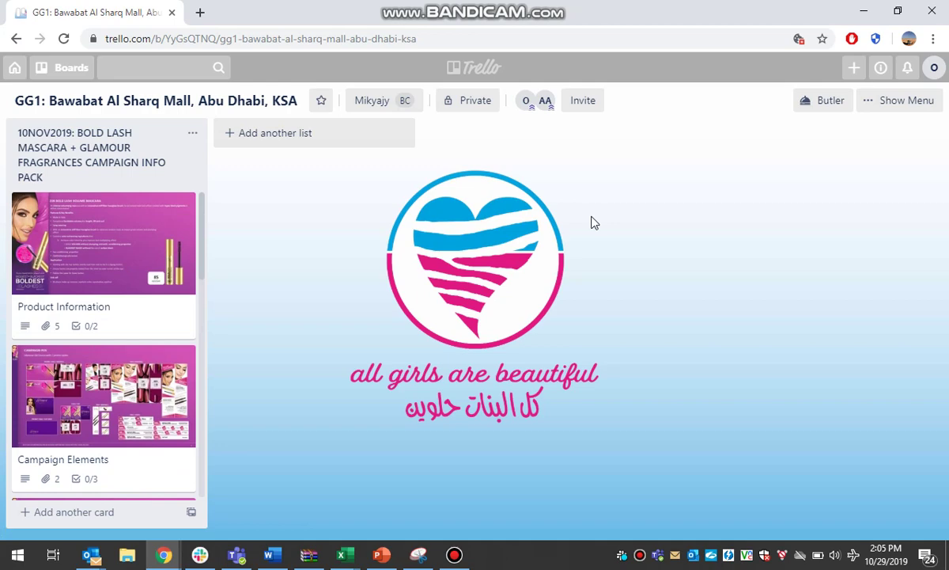
click(459, 553)
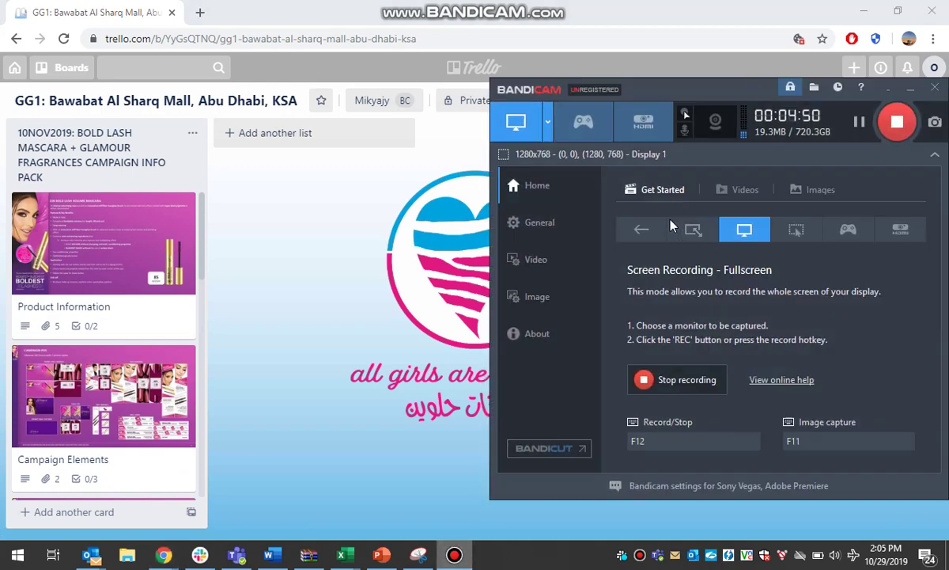